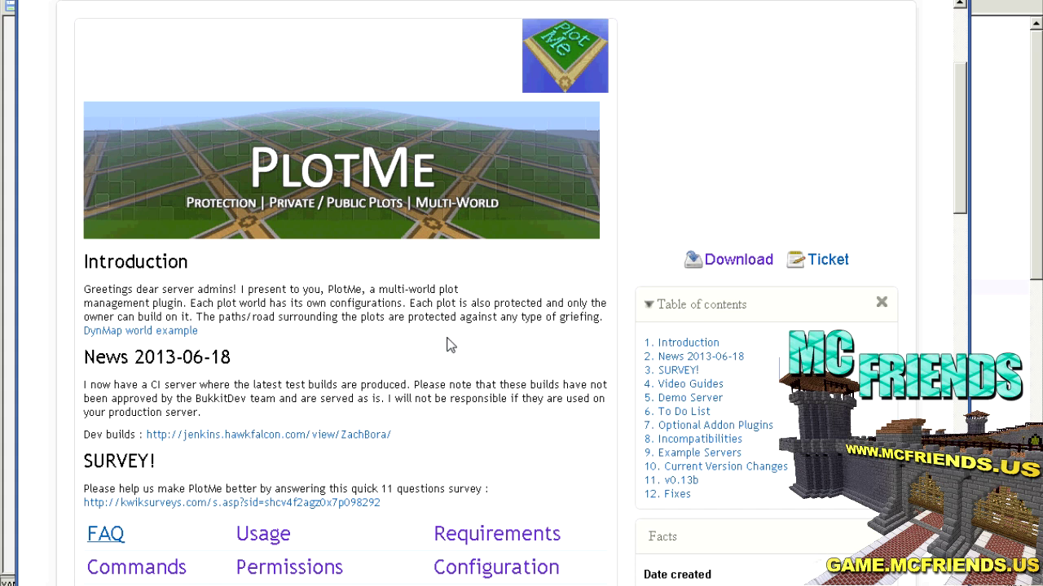
- Look through the PlotMe plugin page, from the introduction and documentation links to the to-do list, incompatibilities and recent files
scroll(450, 346, down, 5)
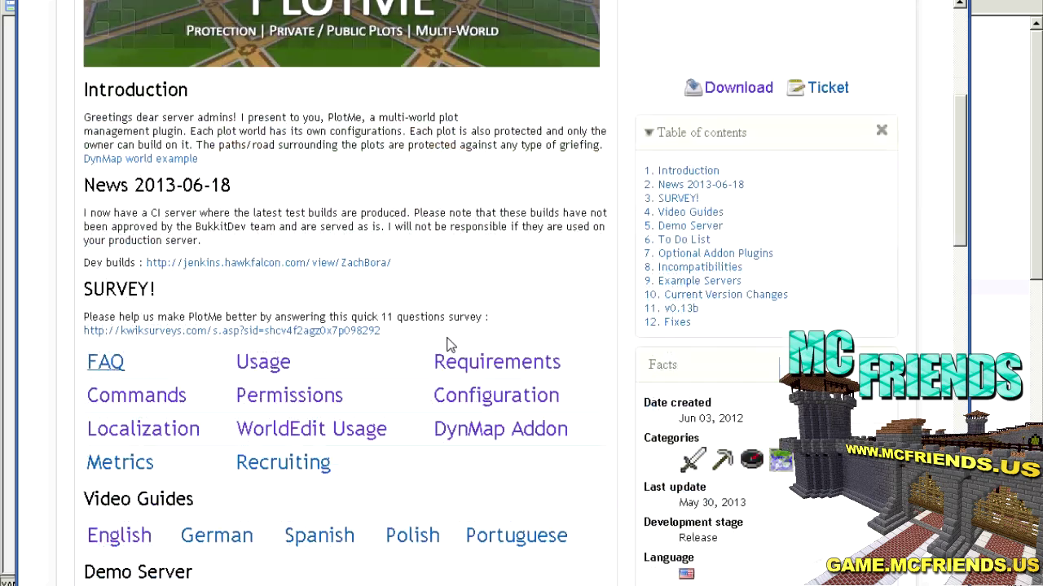
scroll(342, 411, down, 3)
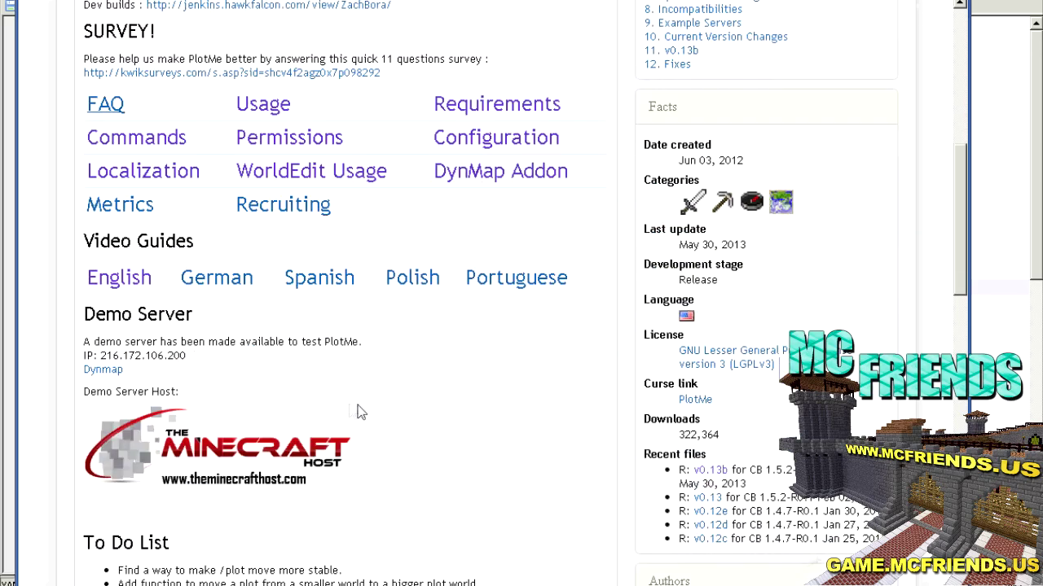
scroll(530, 397, down, 1)
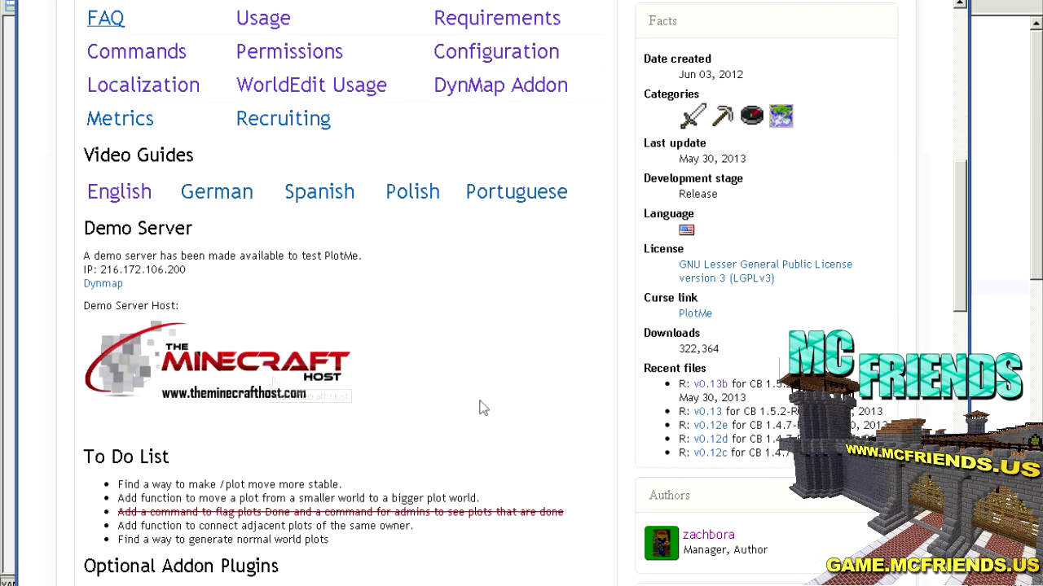
scroll(482, 408, down, 2)
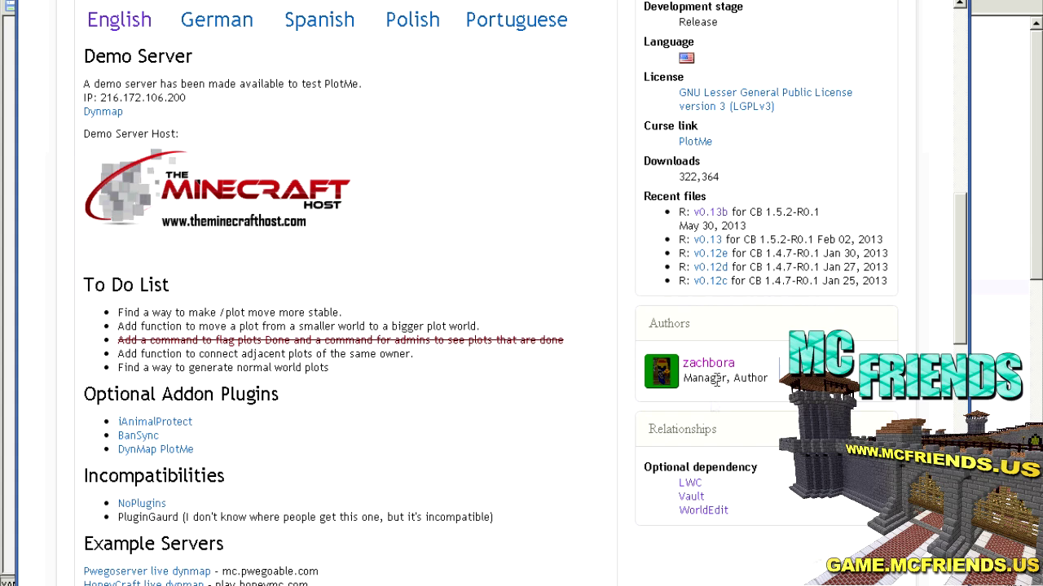
scroll(555, 423, up, 3)
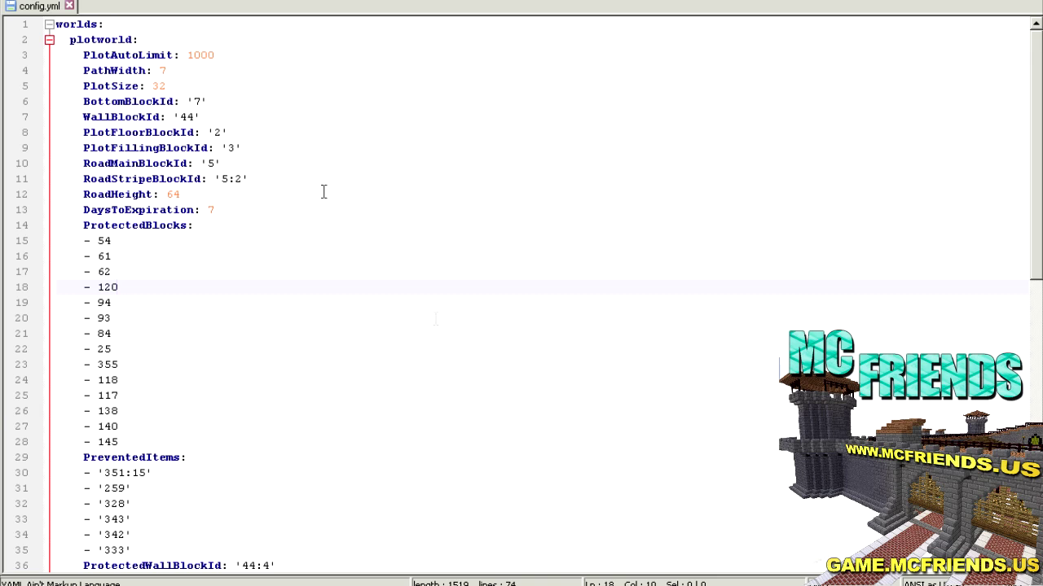
- Review the plotworld settings in config.yml: world name, plot size, path width, auto limit, road height and days to expiration
drag(68, 40, 136, 39)
click(131, 40)
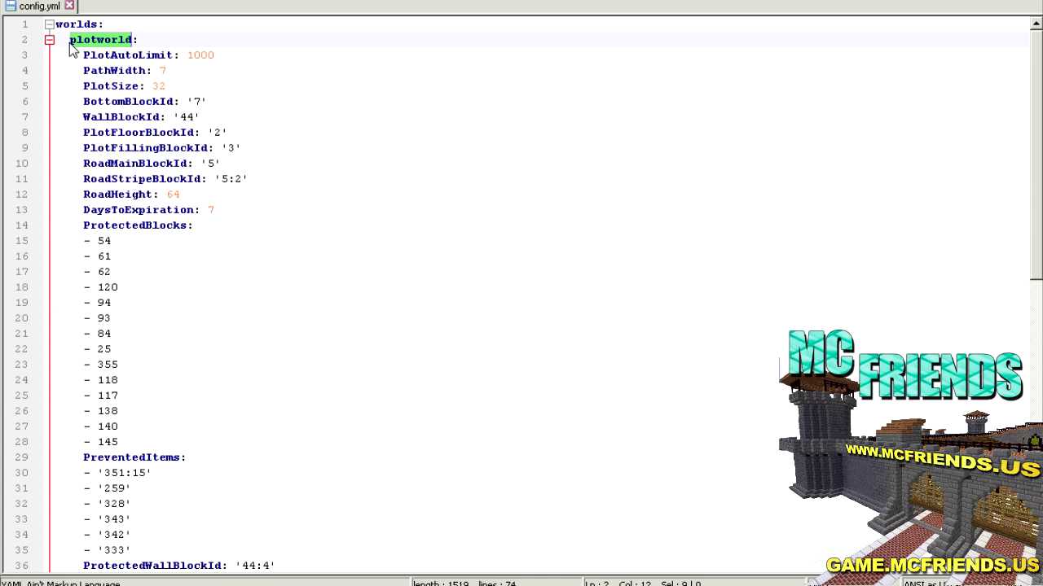
click(266, 225)
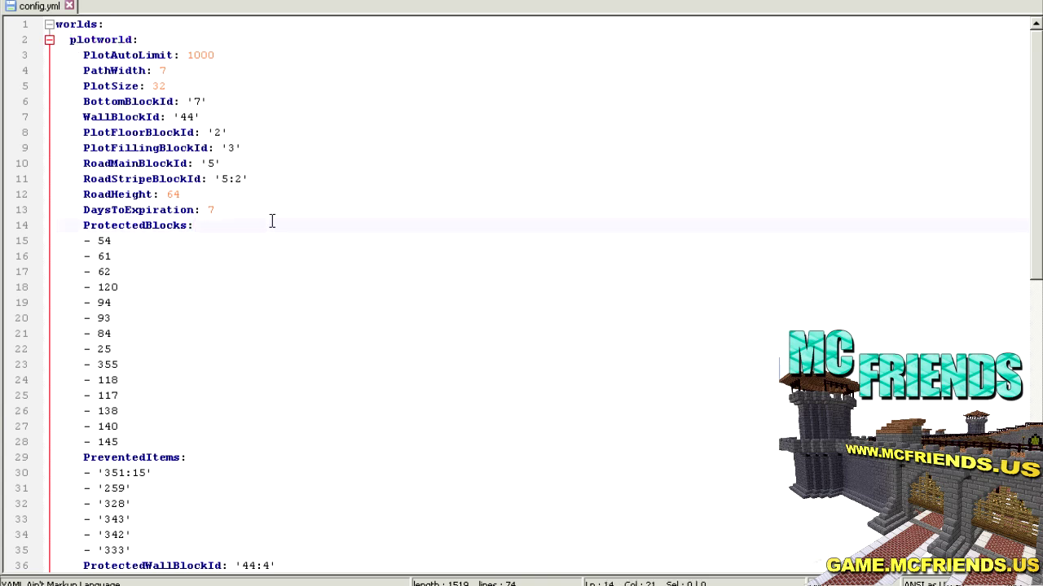
double_click(162, 85)
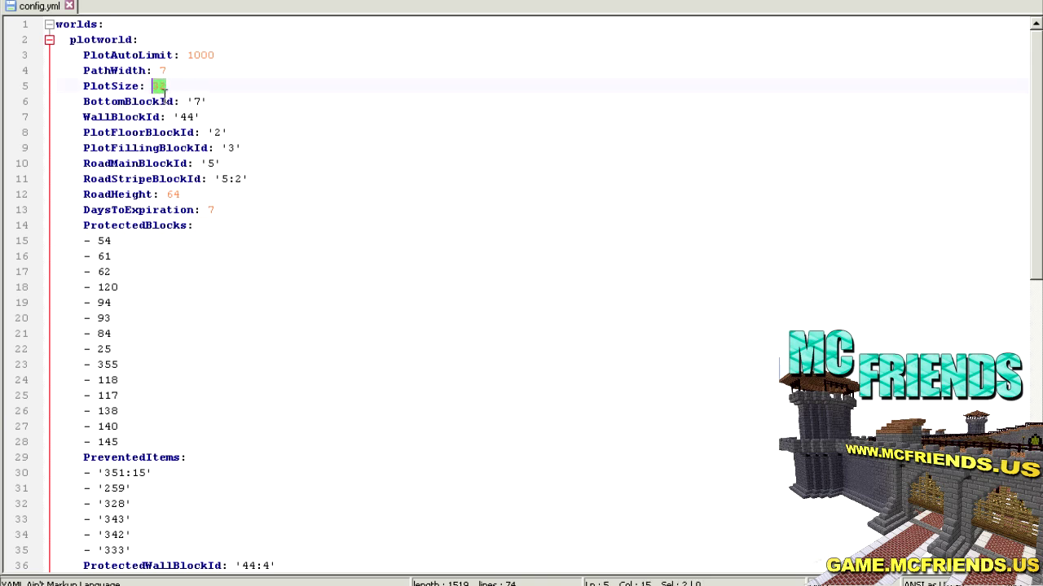
double_click(162, 71)
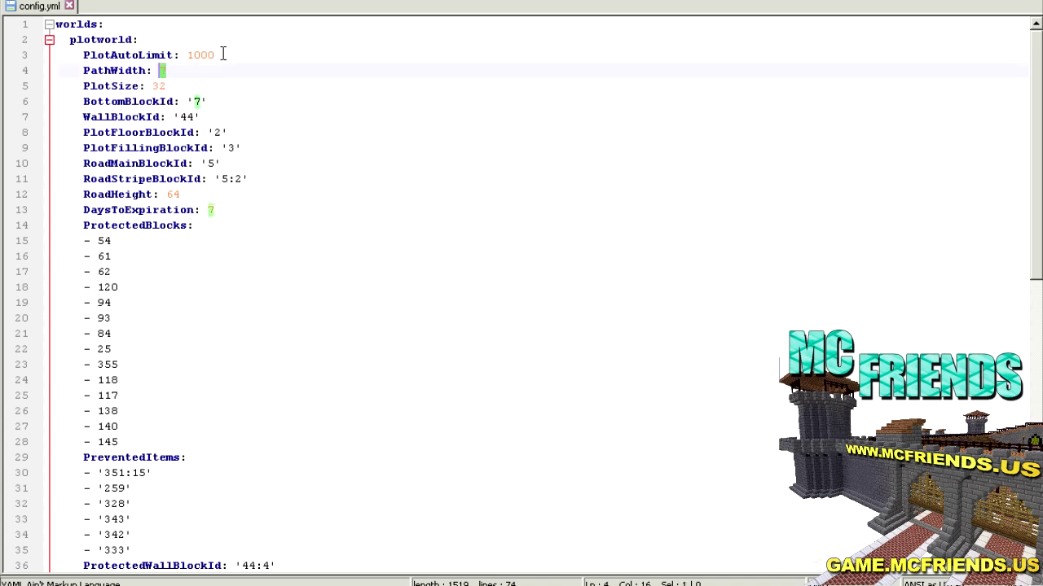
drag(215, 54, 186, 57)
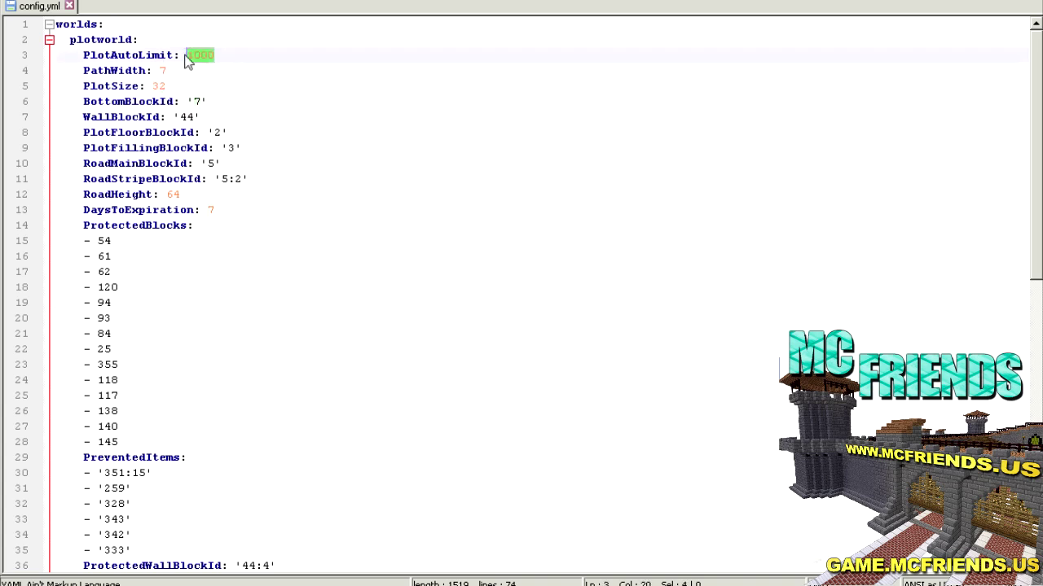
click(205, 61)
click(213, 196)
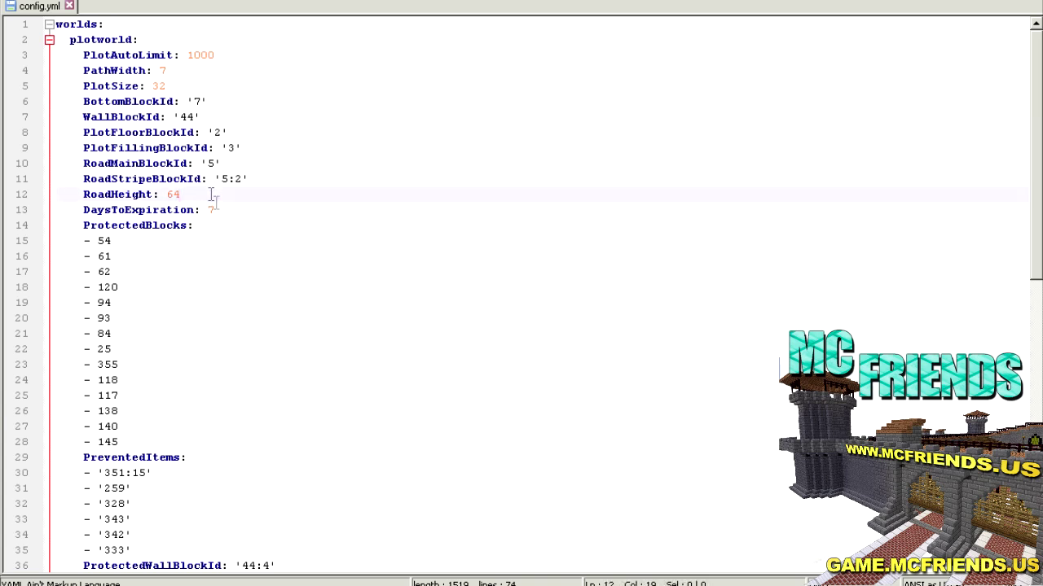
click(217, 210)
- Review the rest of config.yml, covering the protected blocks, prevented items, economy options, MySQL settings and global options
scroll(213, 216, down, 2)
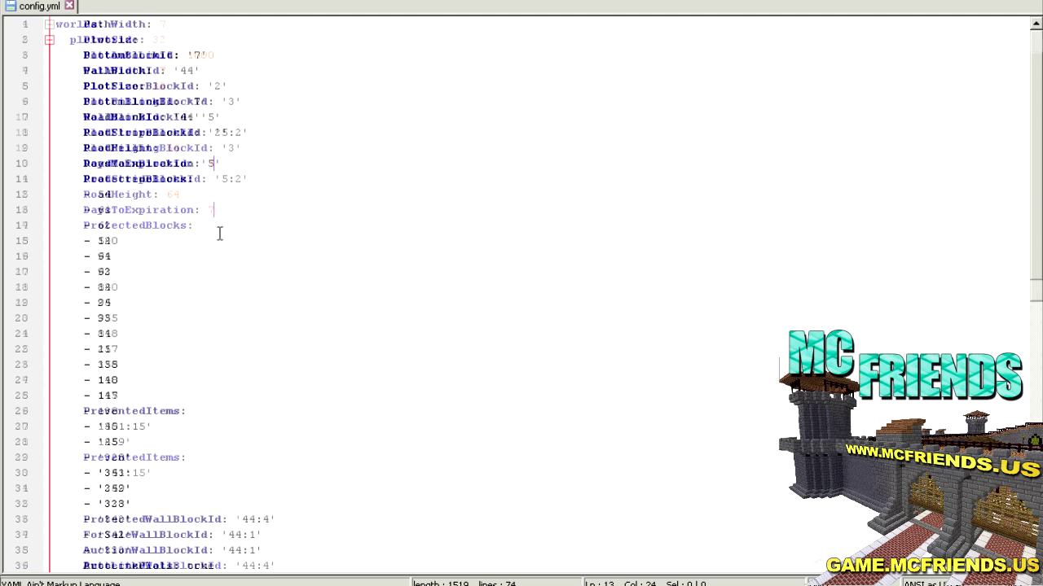
scroll(143, 277, down, 2)
scroll(183, 281, down, 1)
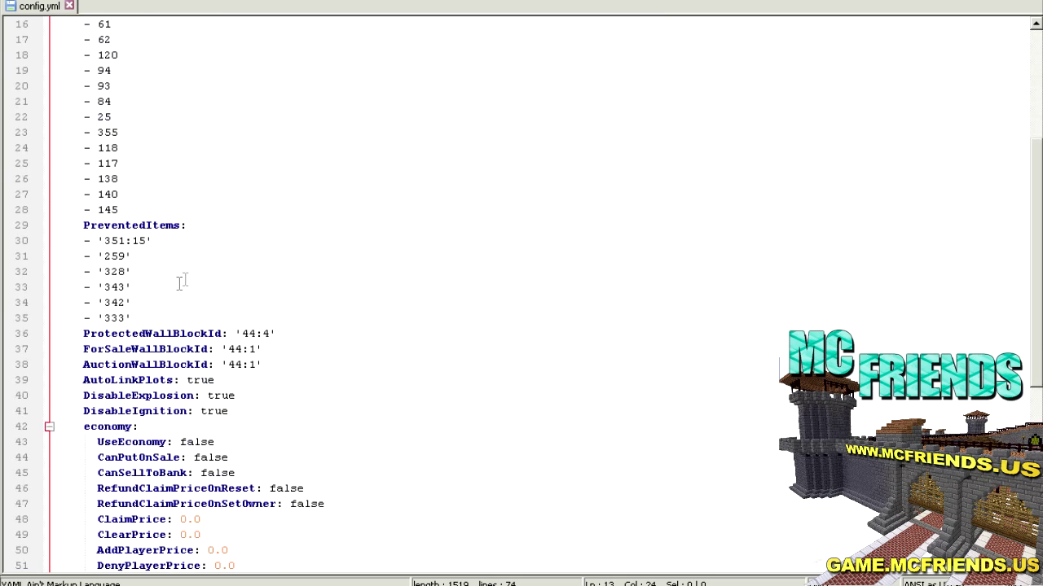
drag(145, 317, 65, 241)
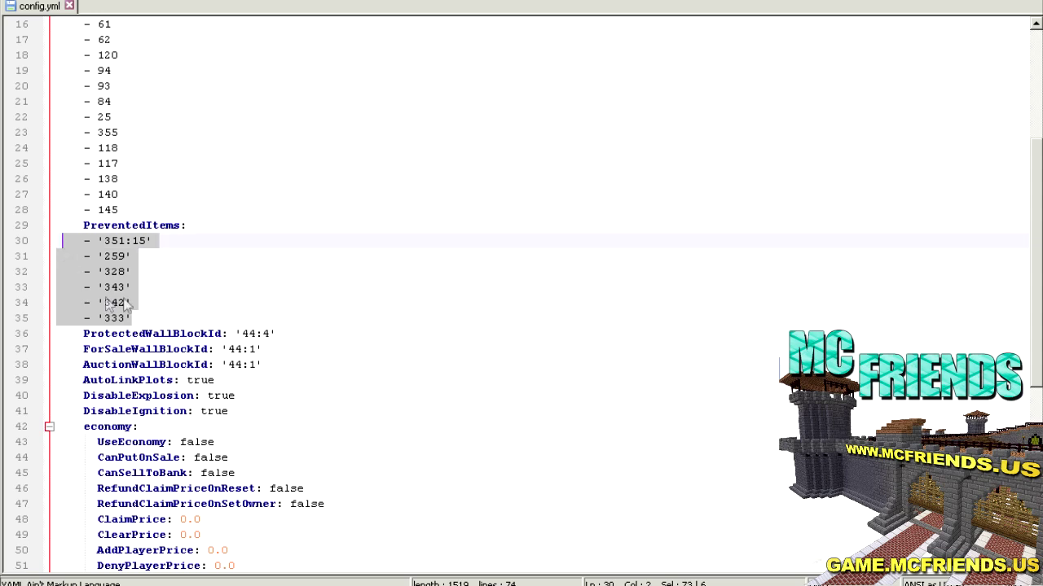
click(213, 292)
scroll(213, 293, down, 2)
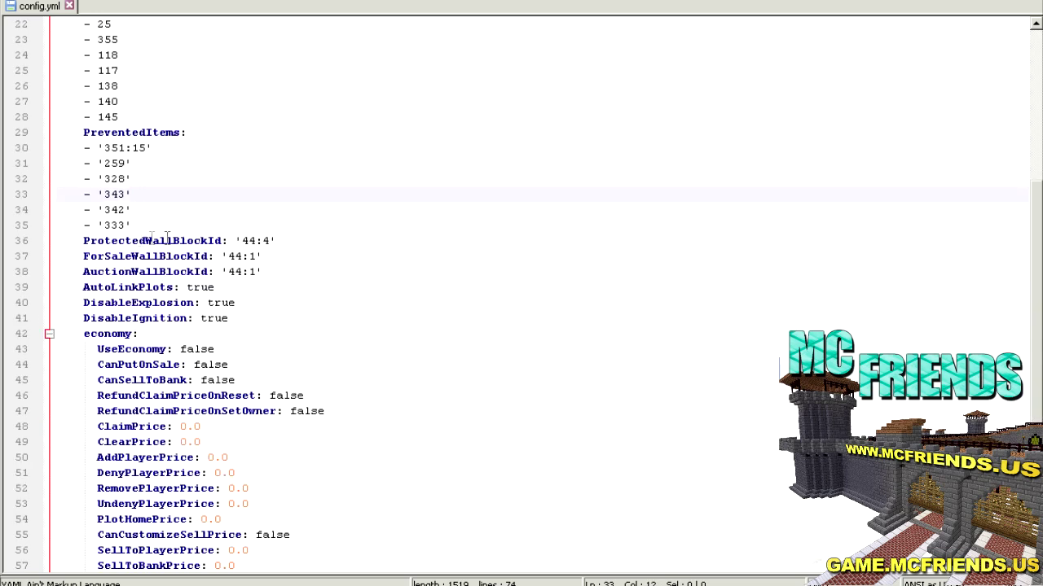
scroll(269, 289, down, 2)
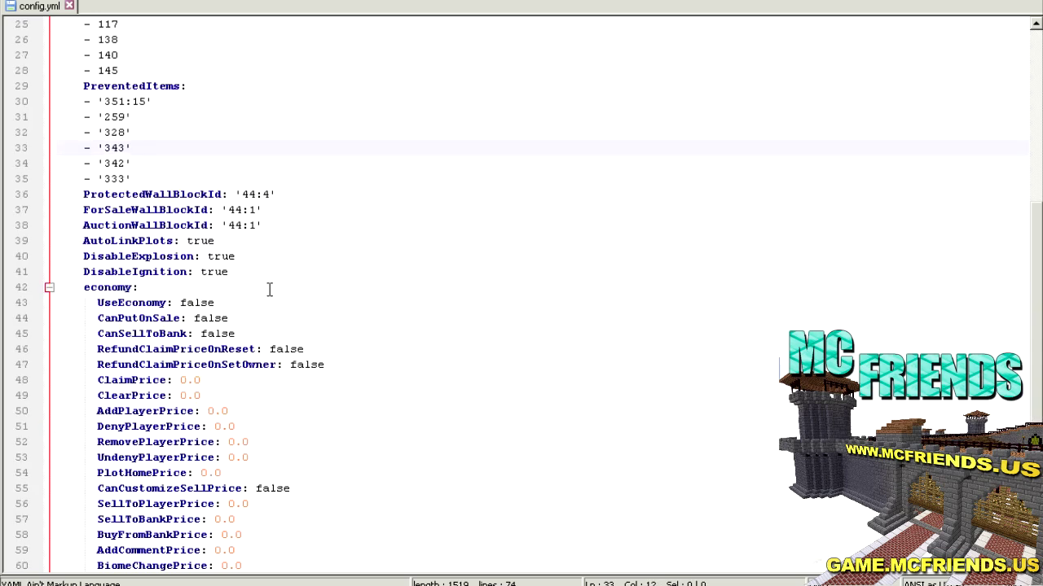
scroll(108, 242, down, 2)
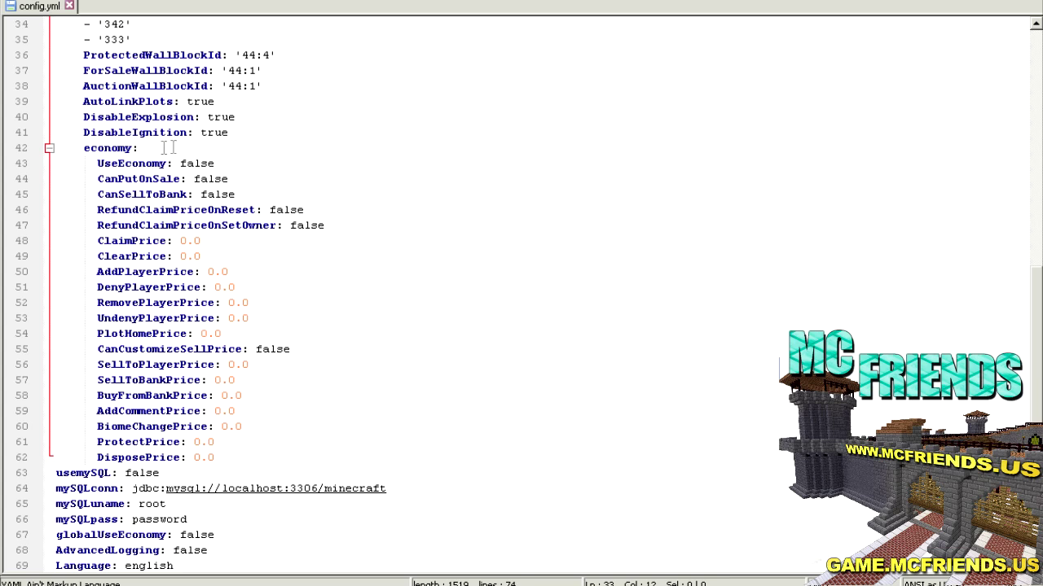
click(225, 163)
scroll(388, 232, down, 2)
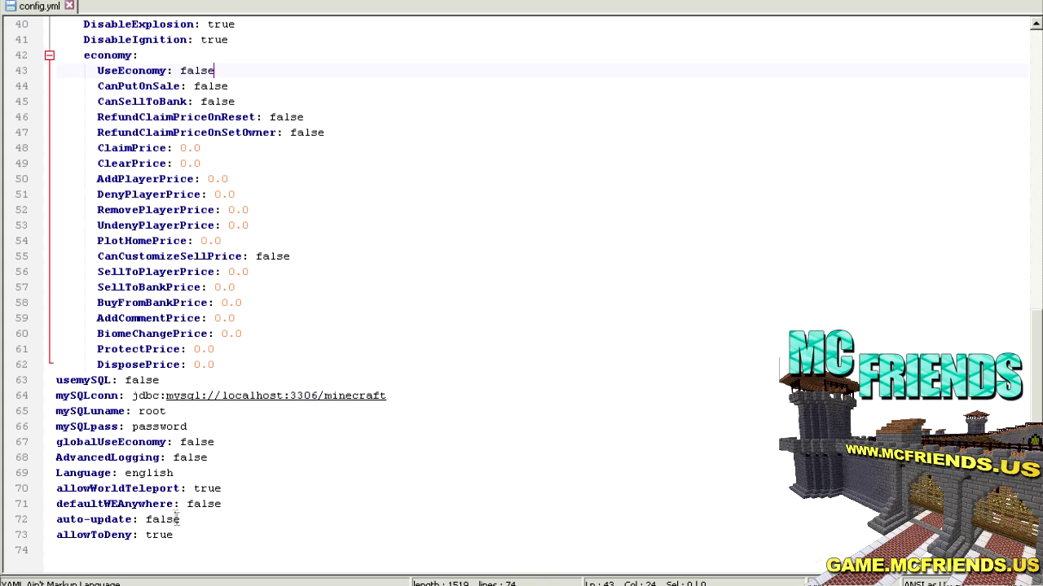
scroll(578, 368, up, 13)
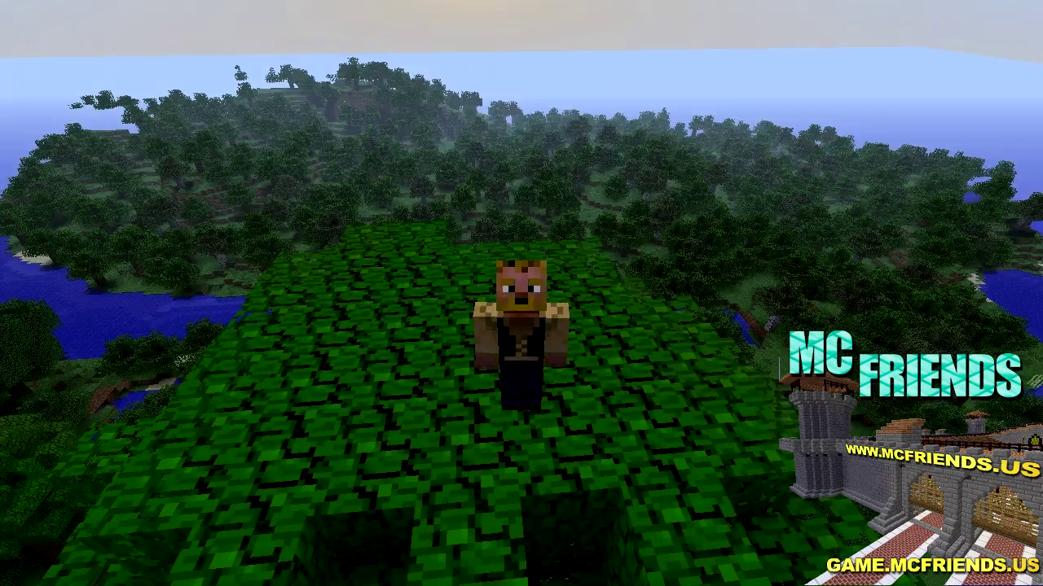
- Switch to Minecraft, show the game interface and query the current world's seed with the /seed command
key(F1)
key(slash)
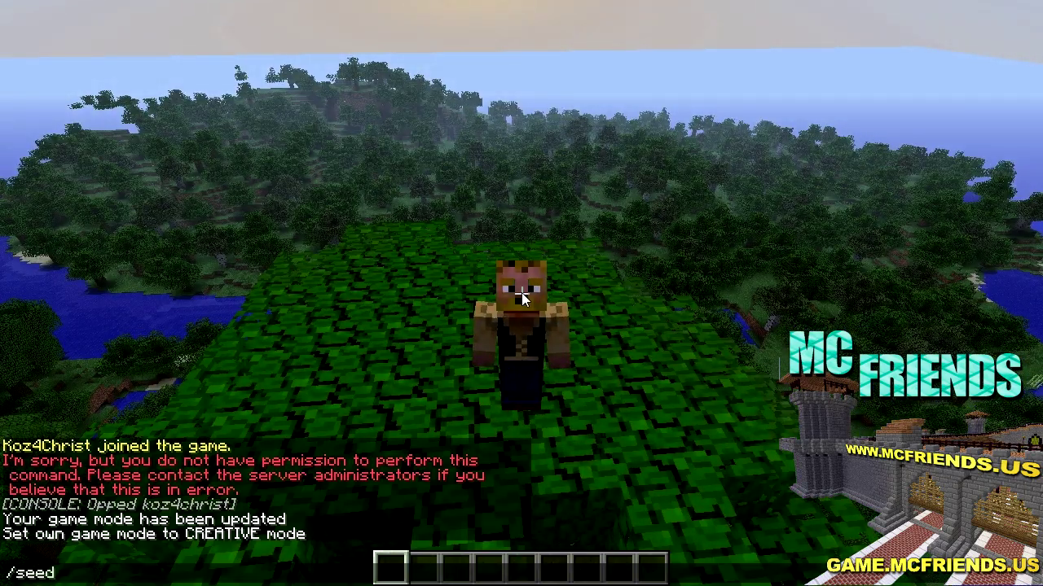
key(Return)
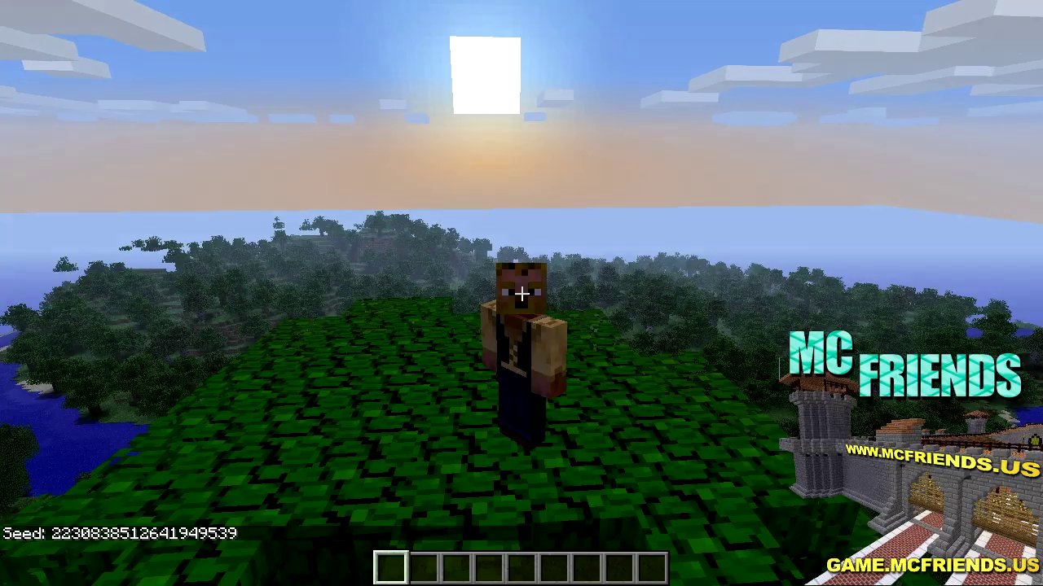
- Set the world time to 0 with the command /time set 0
key(slash)
text(time set 0)
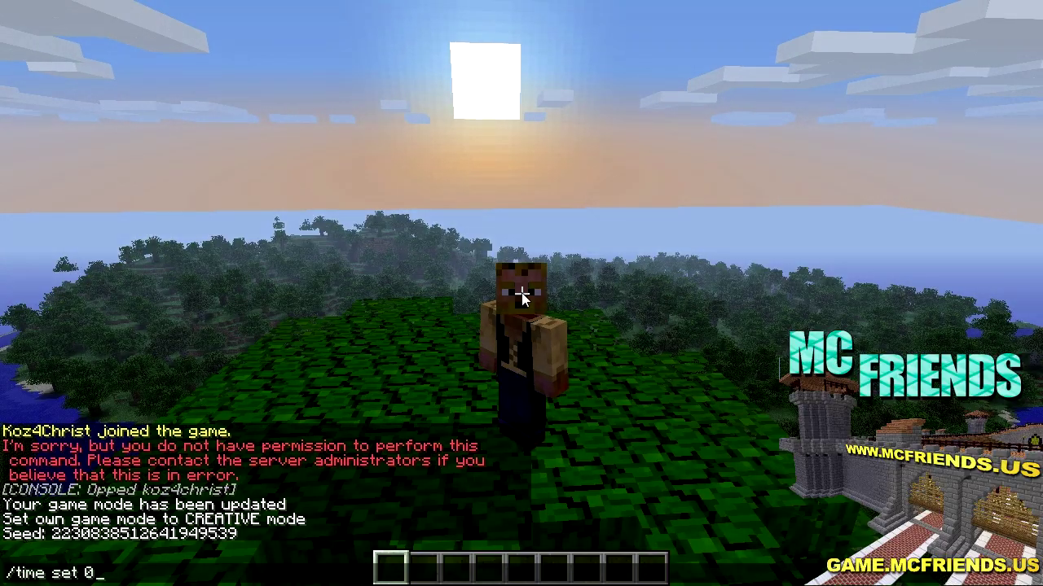
key(Return)
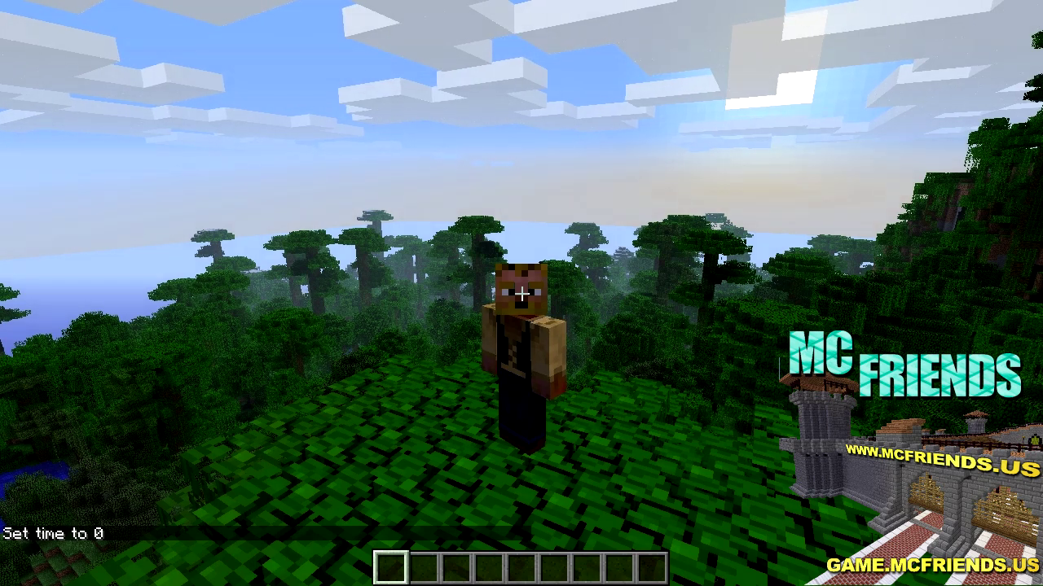
- Create a Multiverse world named plotworld with the normal environment and the PlotMe generator, using /mv create
key(slash)
text(mv create plotworld)
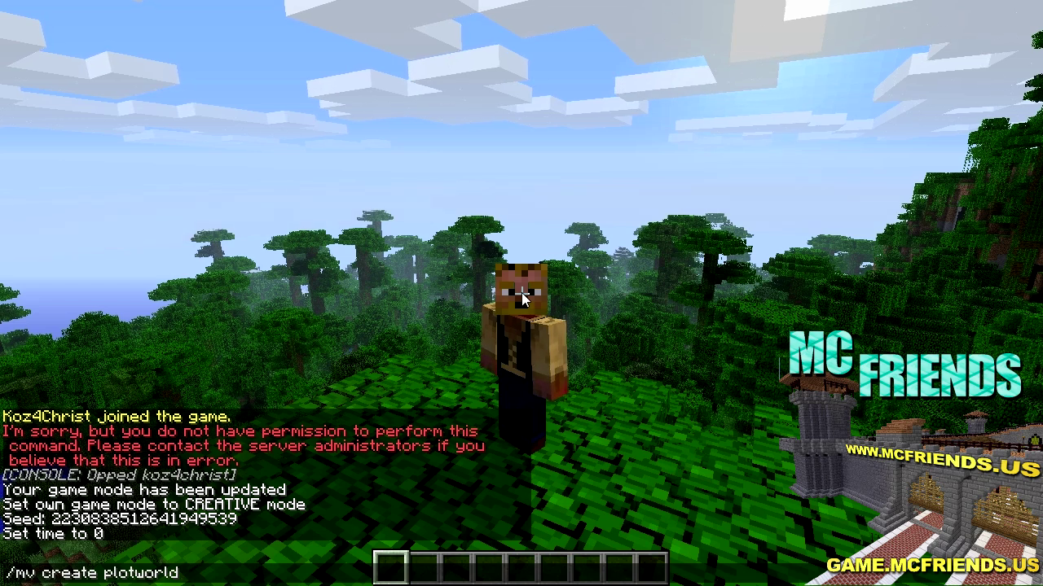
text(n)
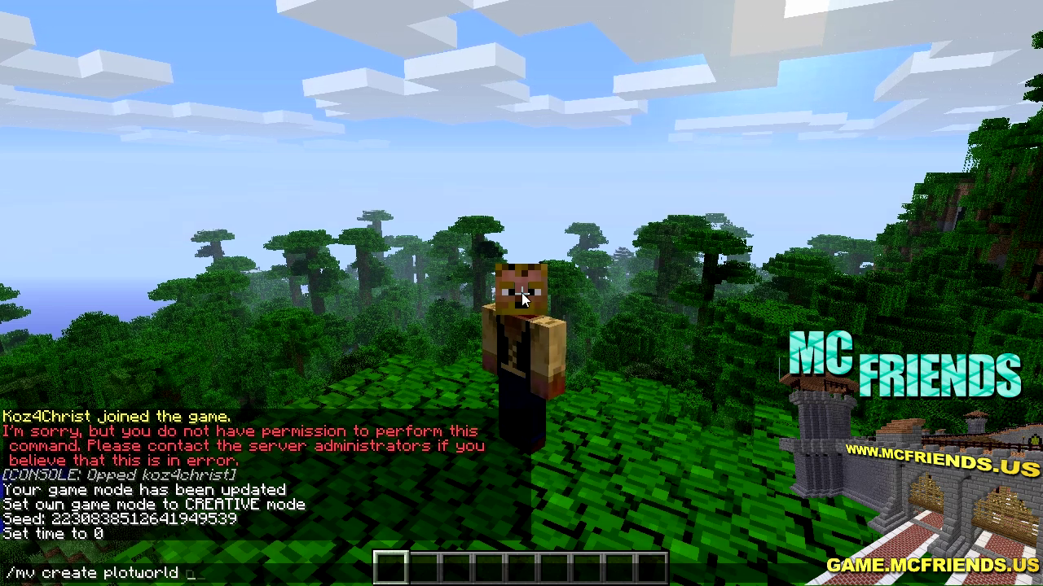
text(ormal -)
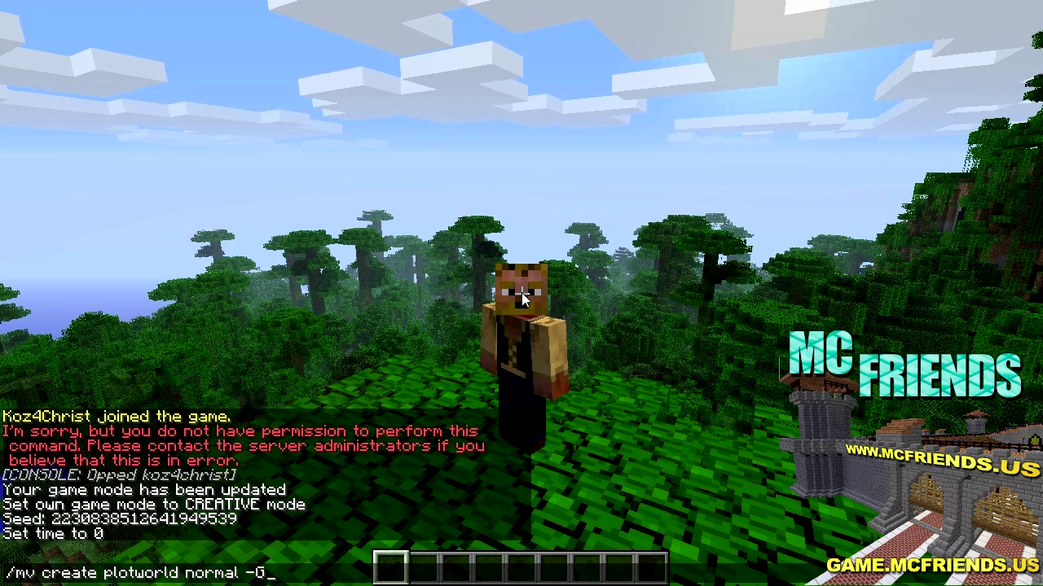
text(g PlotMe)
key(Return)
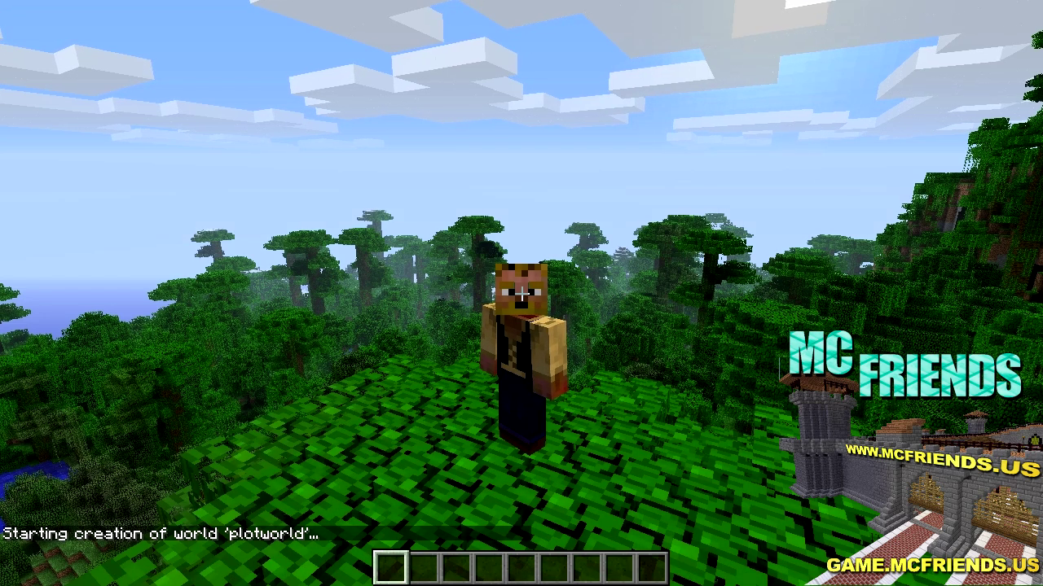
- Teleport to the new world with the command /mv tp plotworld
text(/mv)
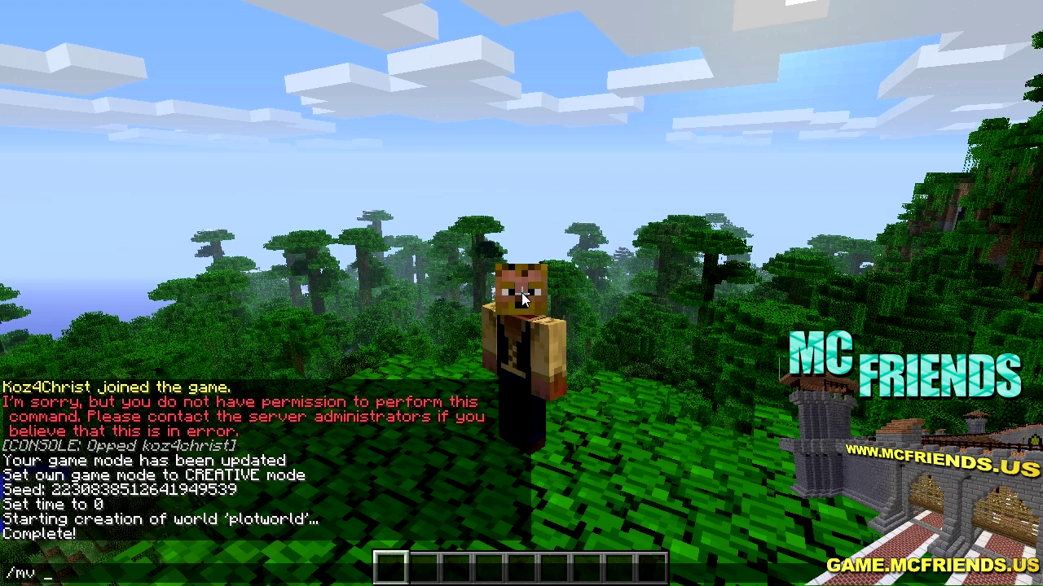
text( tp plotword)
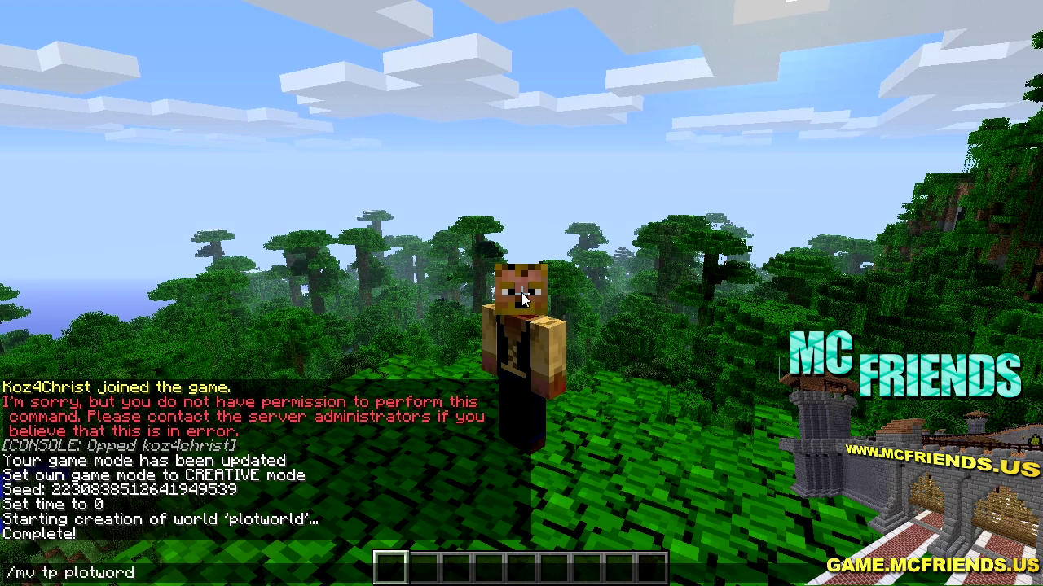
text(ld)
key(Return)
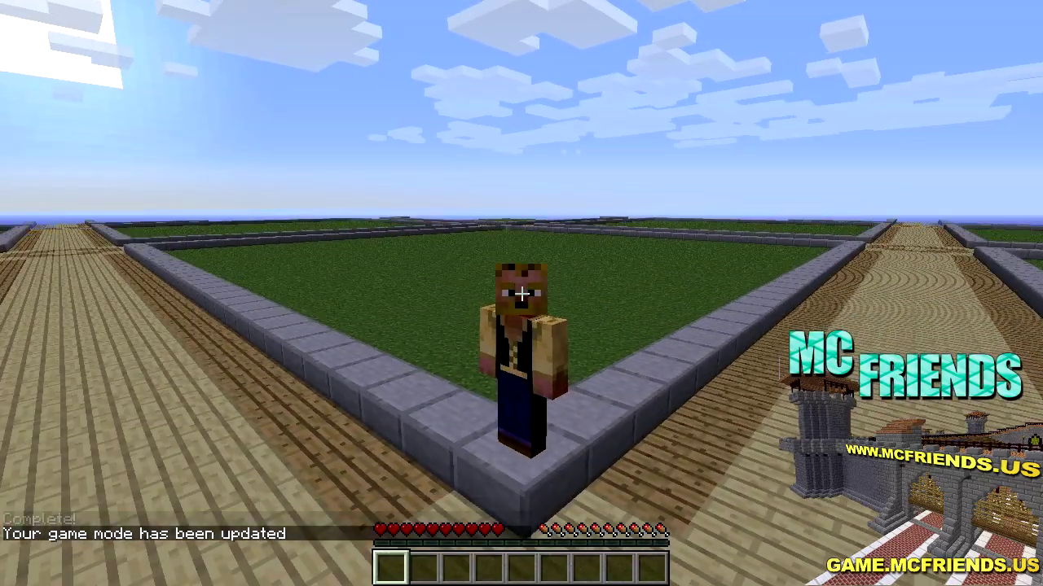
- Change to first-person view and walk along the wooden roads onto a grass plot to inspect the generated layout
key(F5)
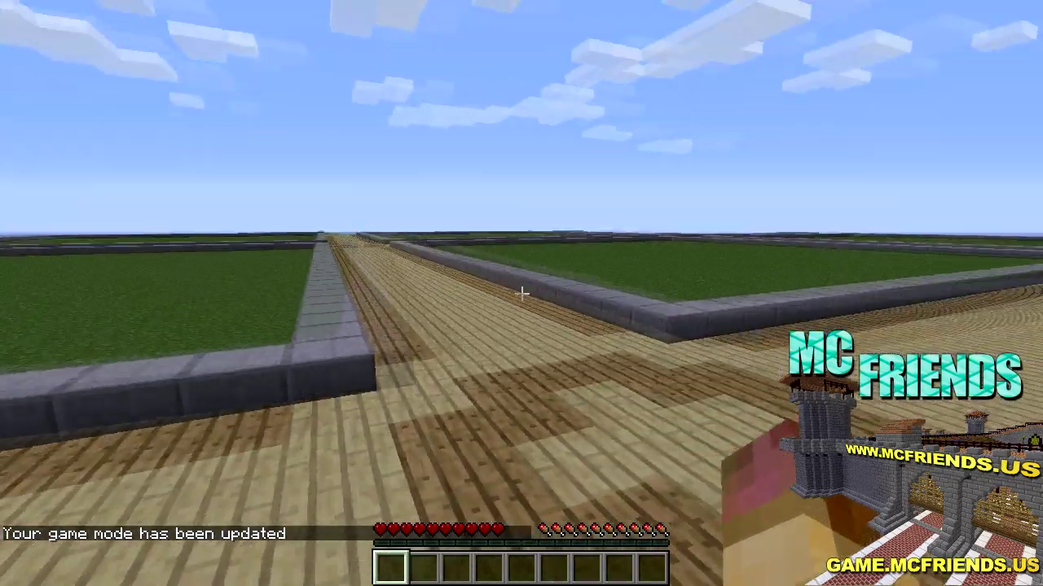
key(w)
key(w)
key(w)
key(w)
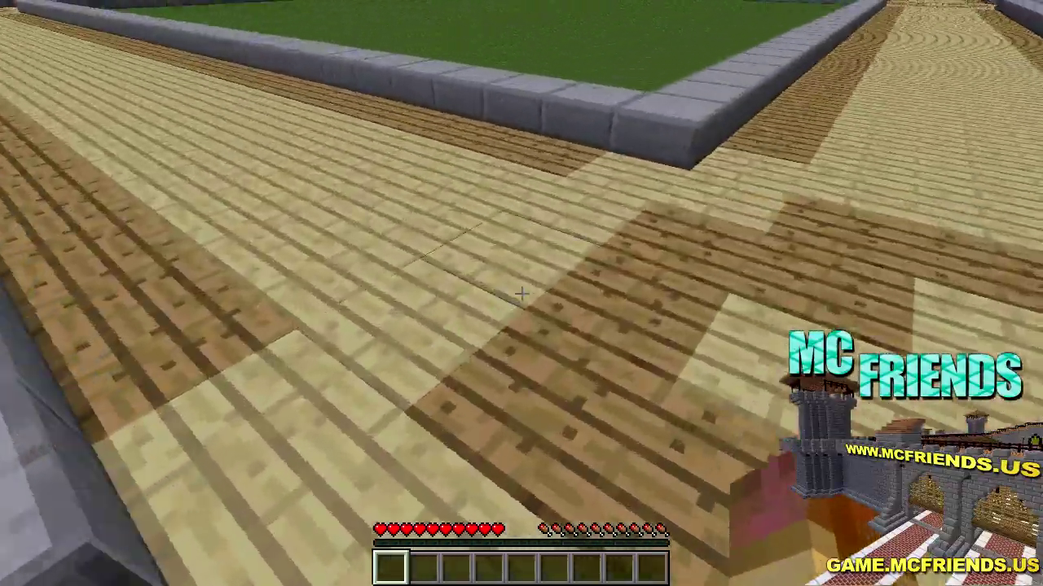
key(d)
key(w)
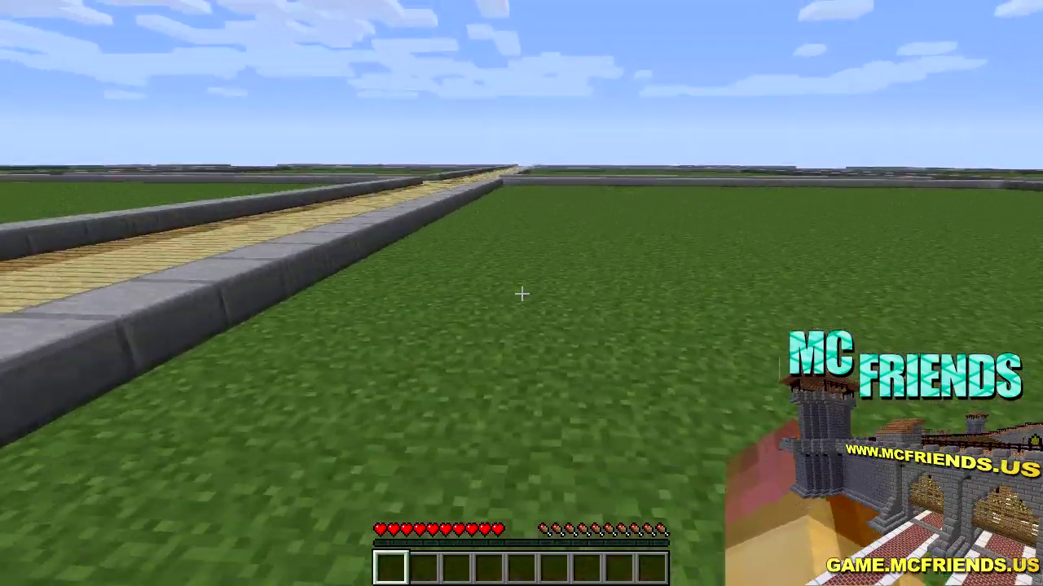
- Change to creative mode with /gamemode 1 and fly up above the plots
key(slash)
text(gamemod)
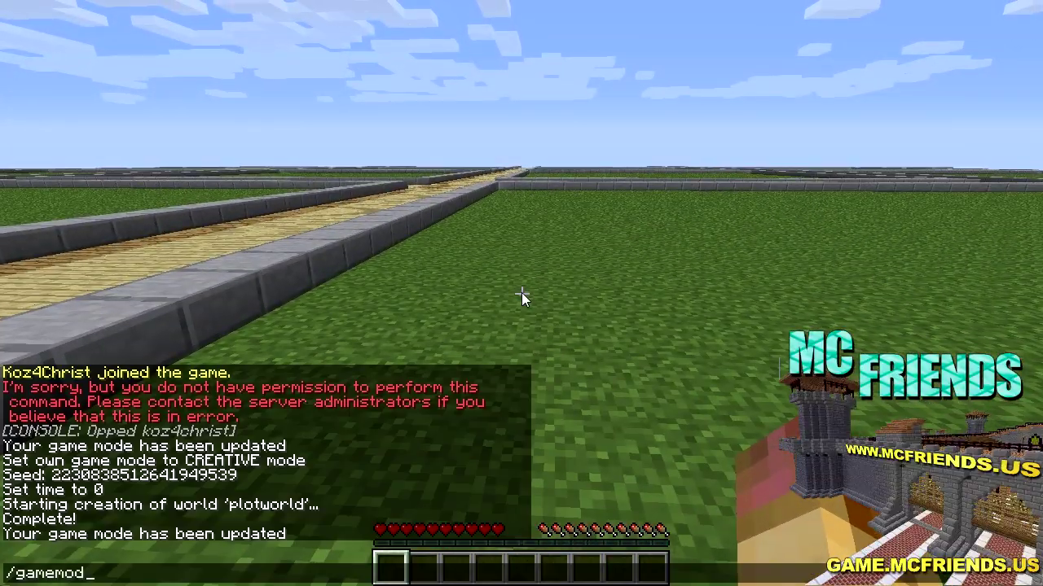
text(e 1)
key(Return)
key(space)
key(space)
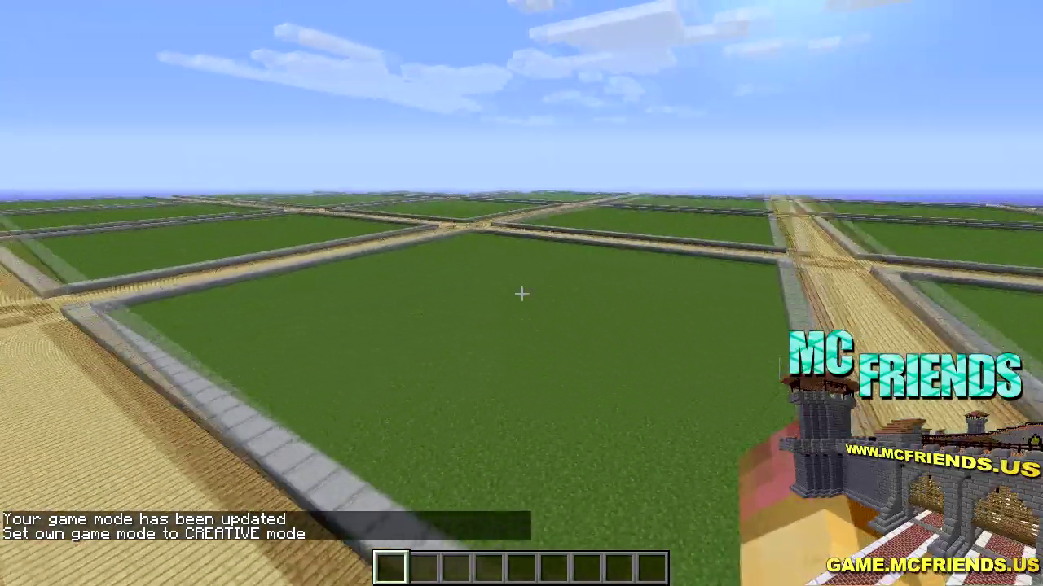
- Fly above the plot world and examine the grid of grass plots and wooden roads
key(w)
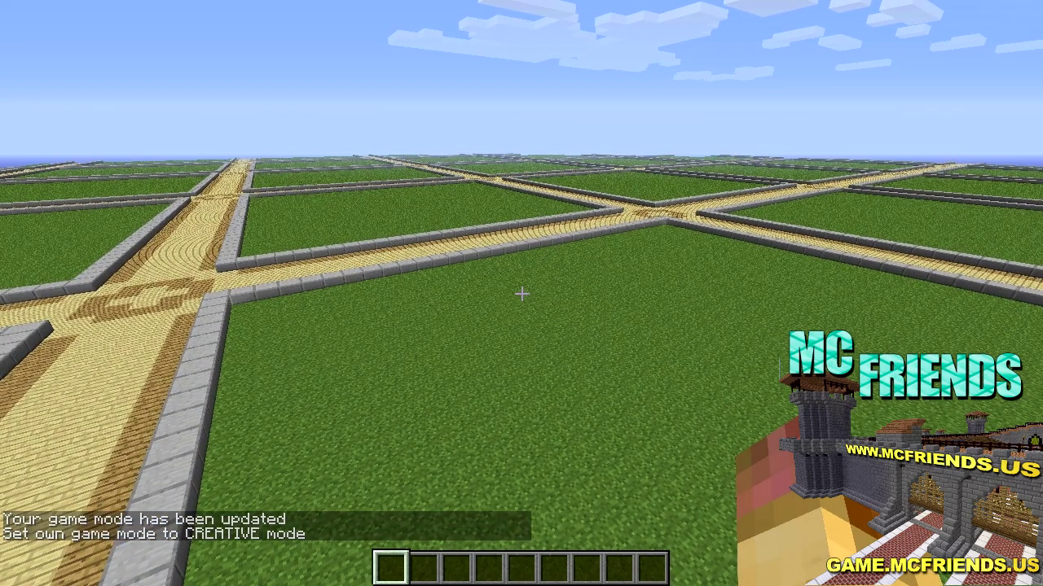
key(slash)
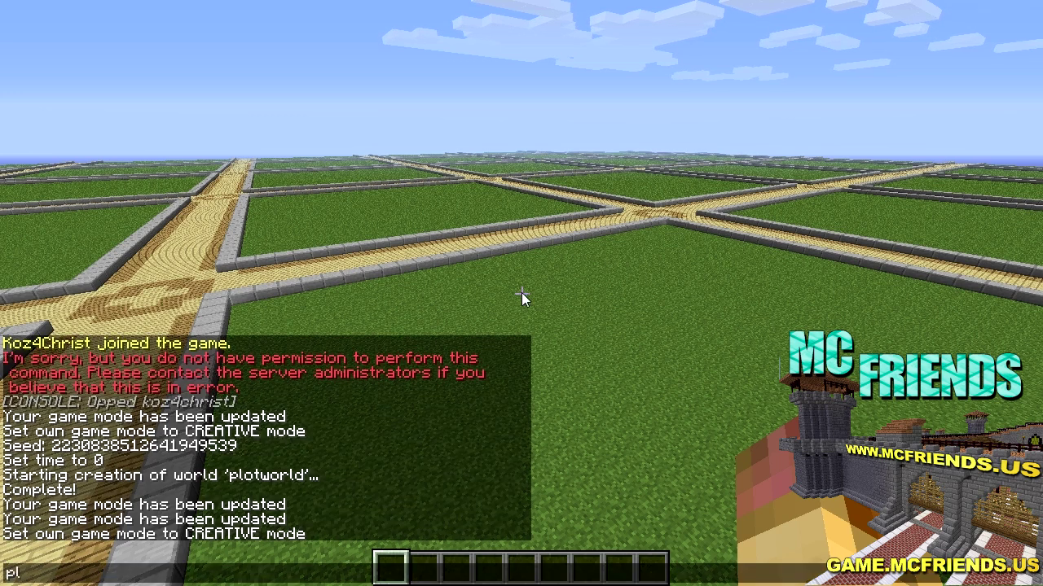
key(Escape)
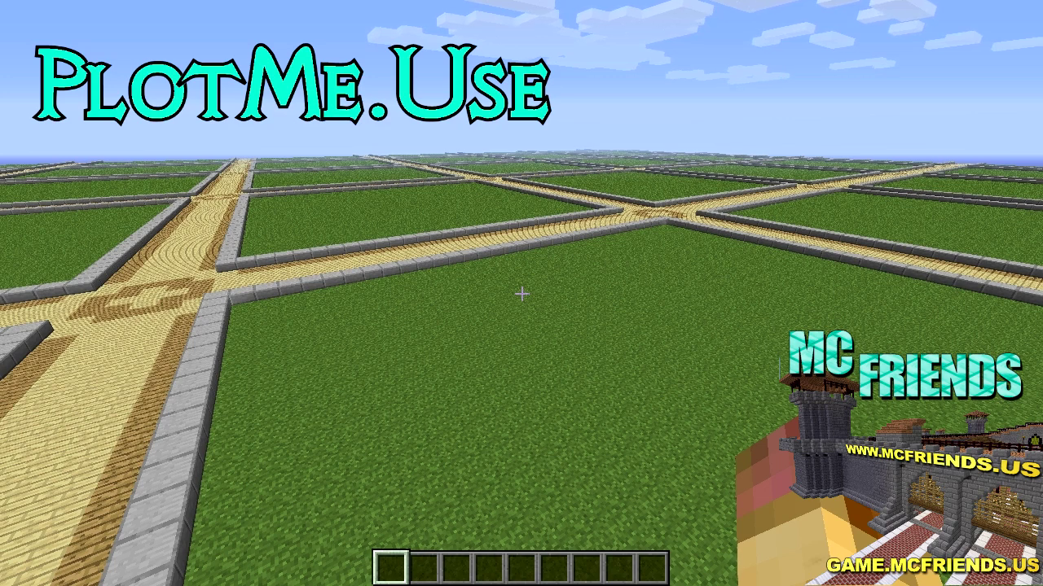
key(w)
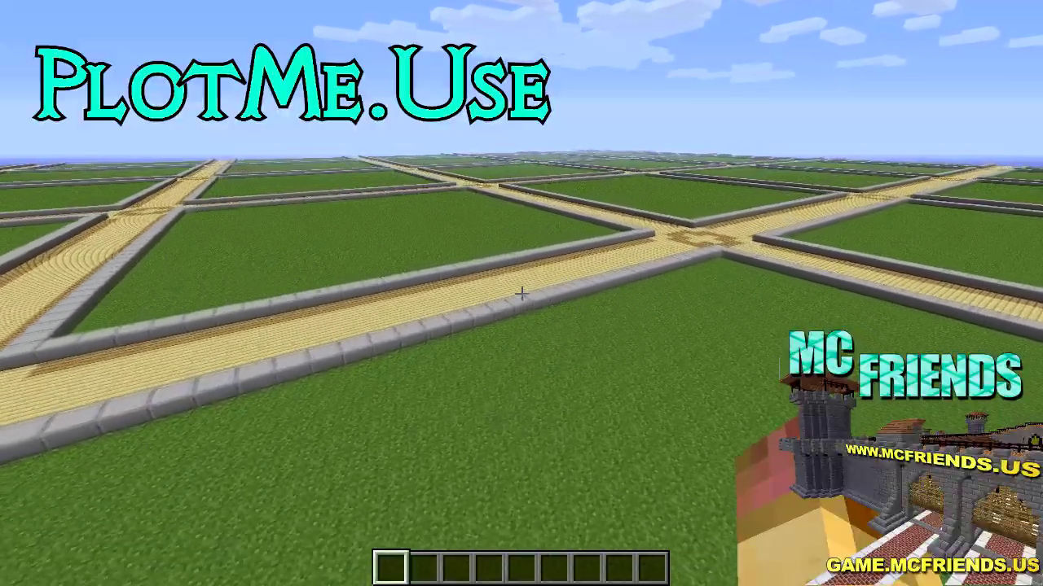
key(w)
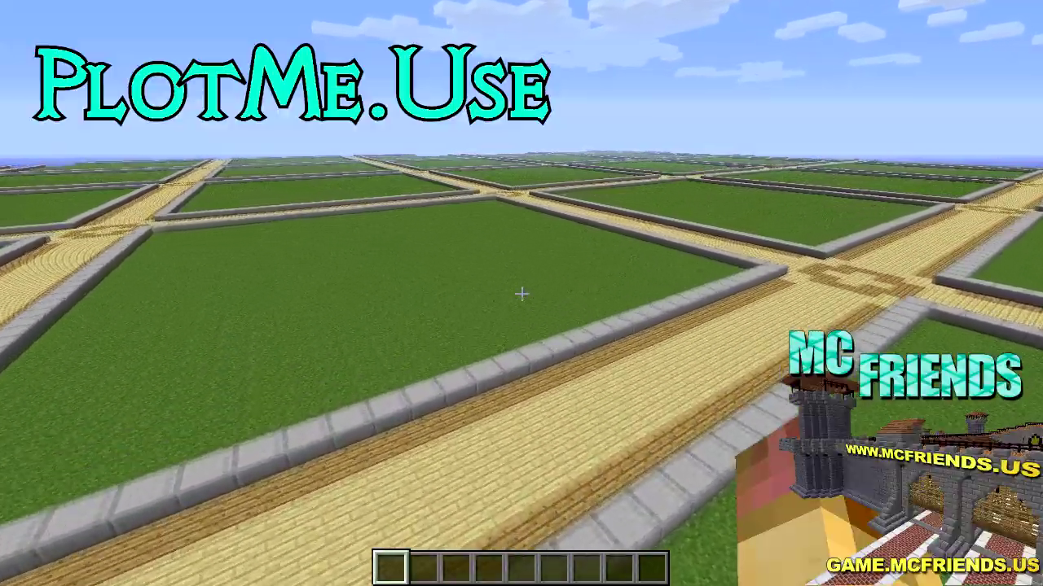
key(w)
key(w)
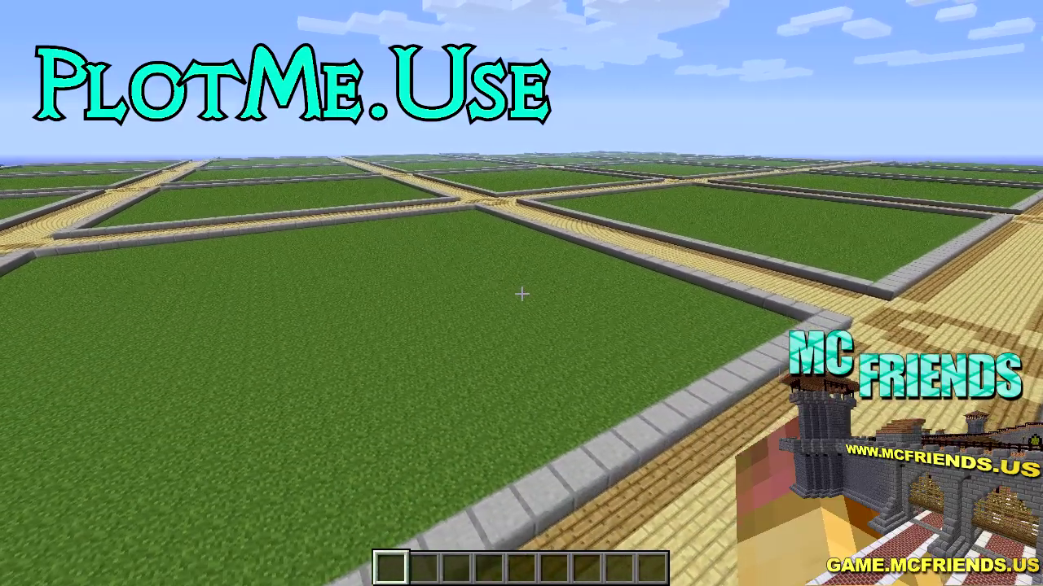
key(w)
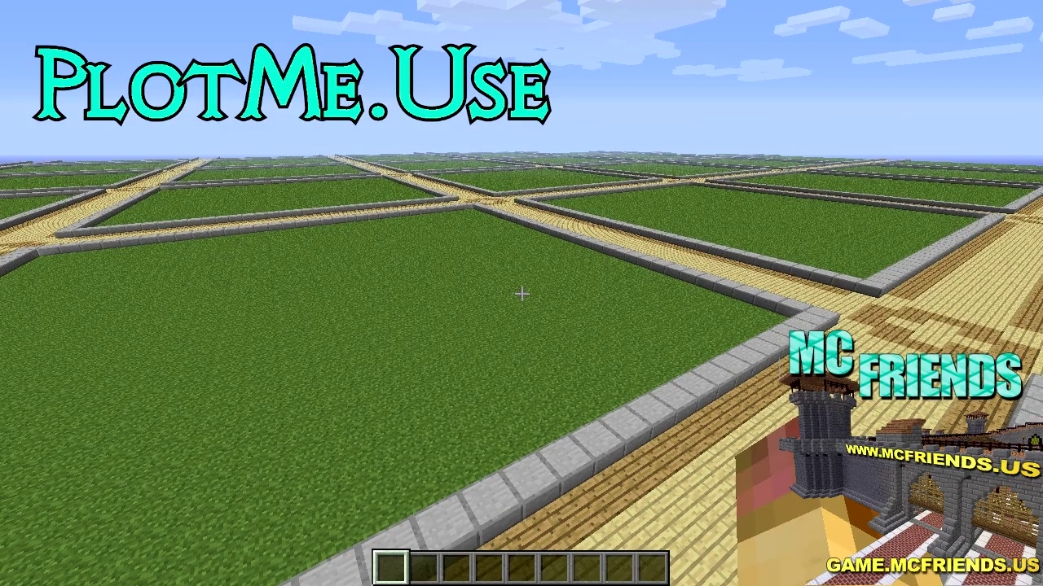
key(w)
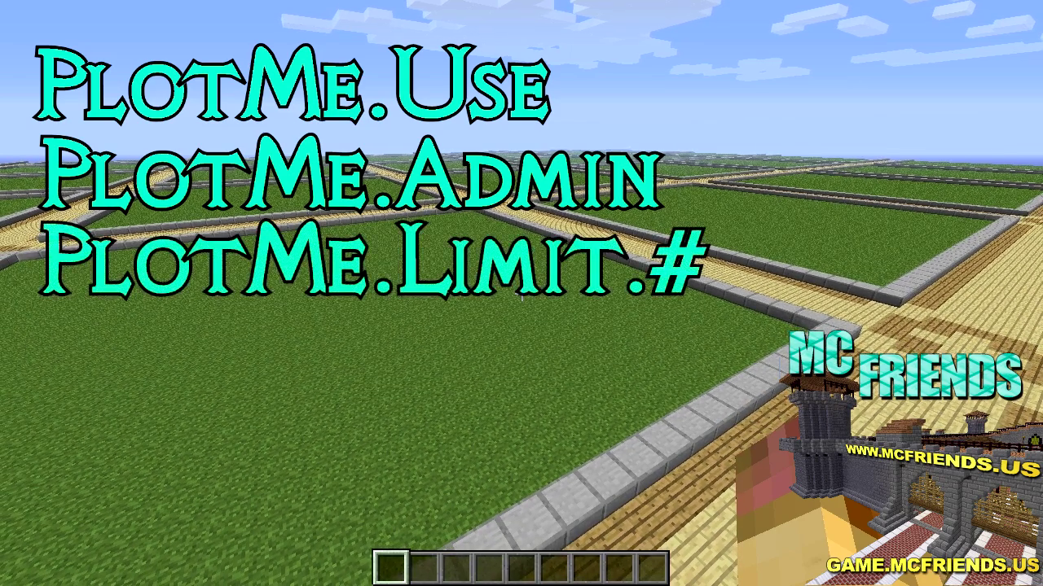
key(w)
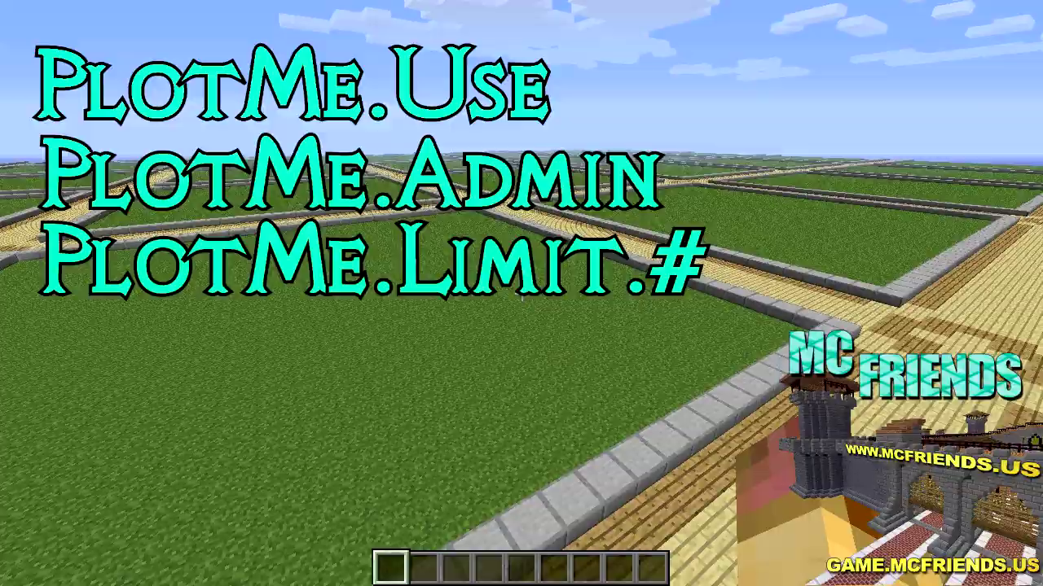
key(w)
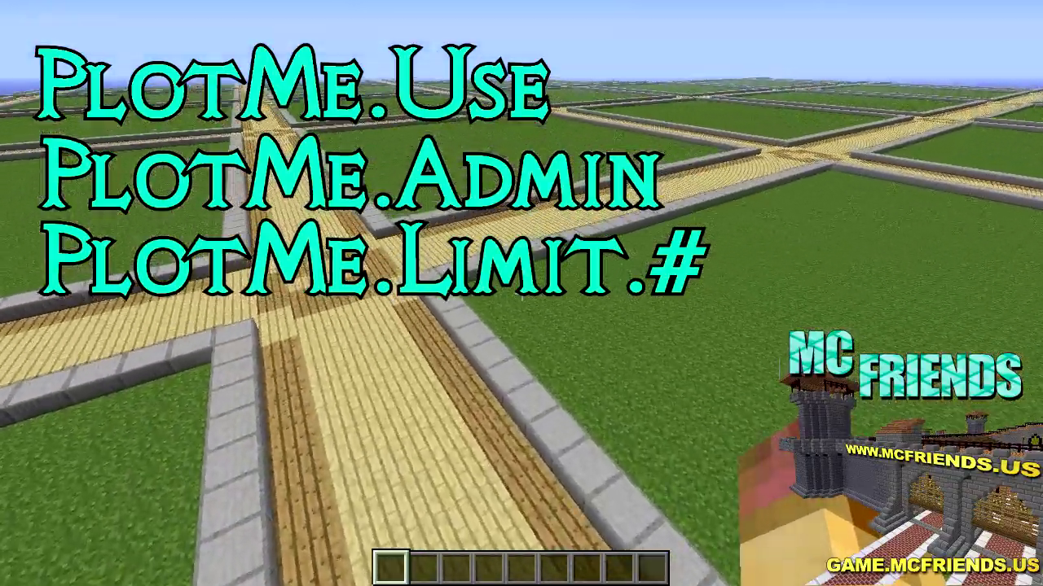
- Land on a grass plot and change to survival mode with /gamemode 0
key(w)
key(shift)
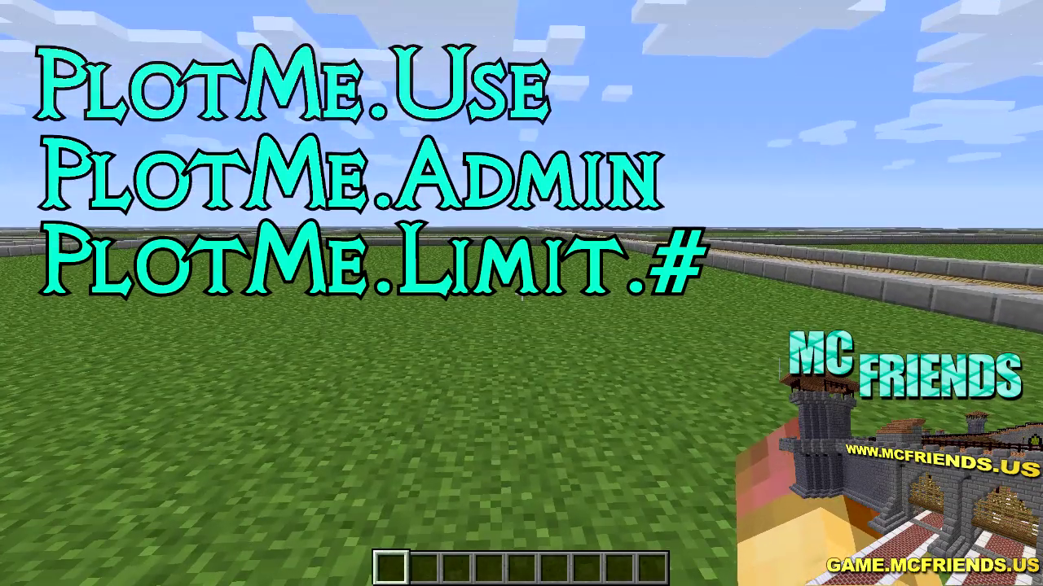
text(t/gamemode 0)
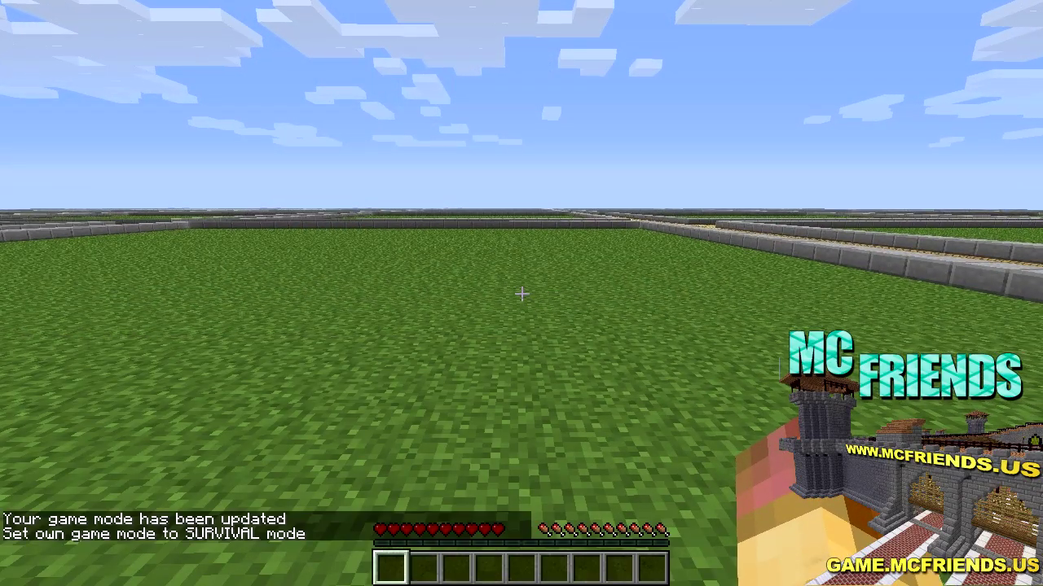
- Claim the plot being stood on with the command /plotme claim
key(slash)
text(pl)
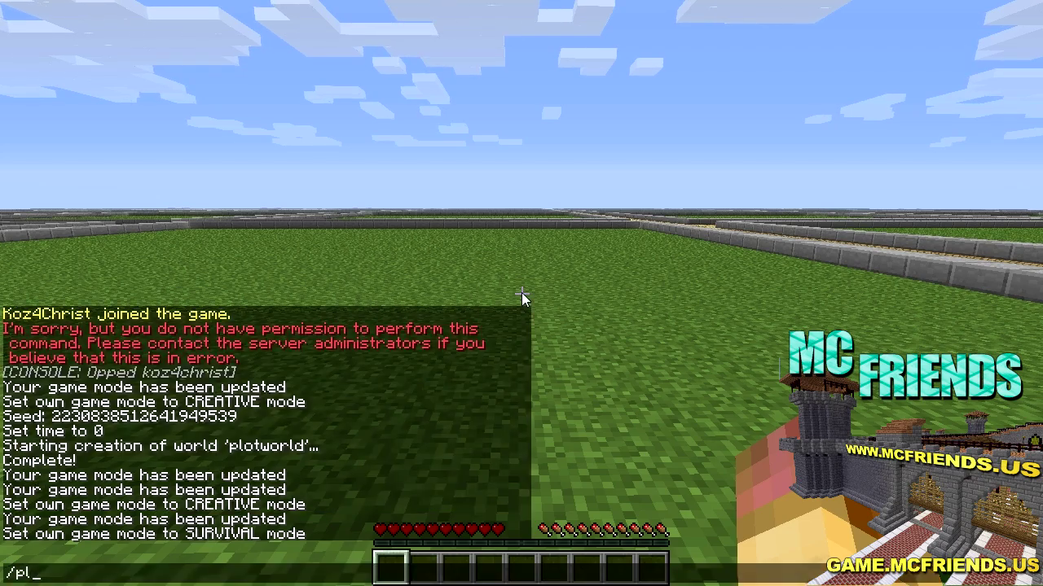
text(otme claim)
key(Return)
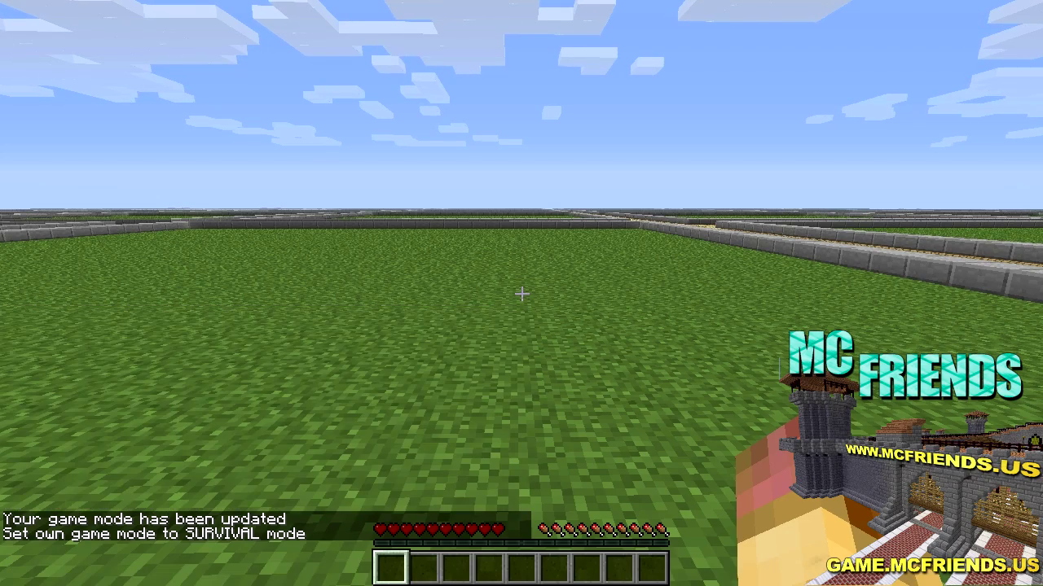
- Walk across the road onto a neighbouring plot and return to the claimed plot with /plotme home
key(w)
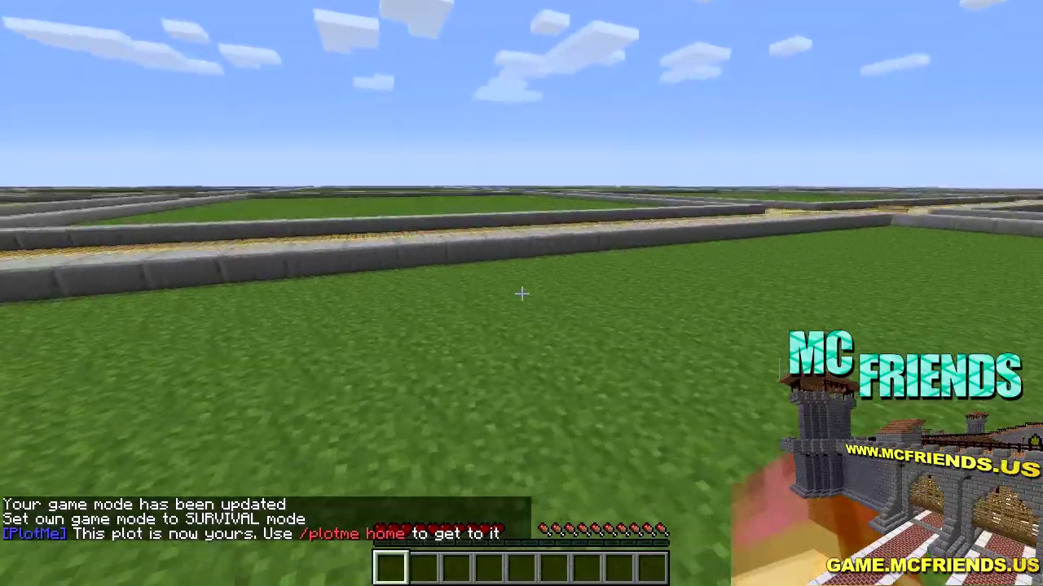
key(w)
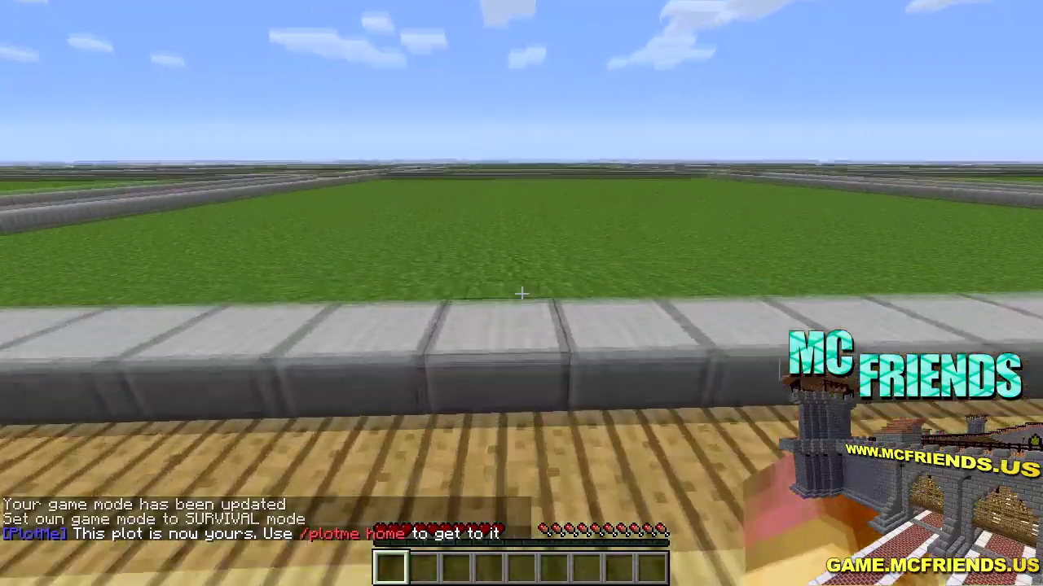
text(w)
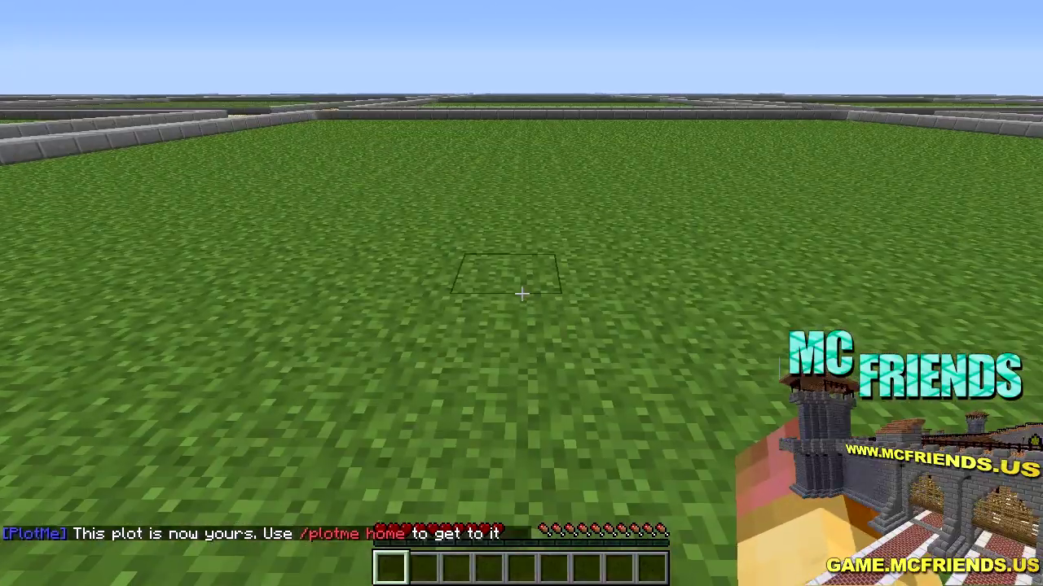
text(plotme home)
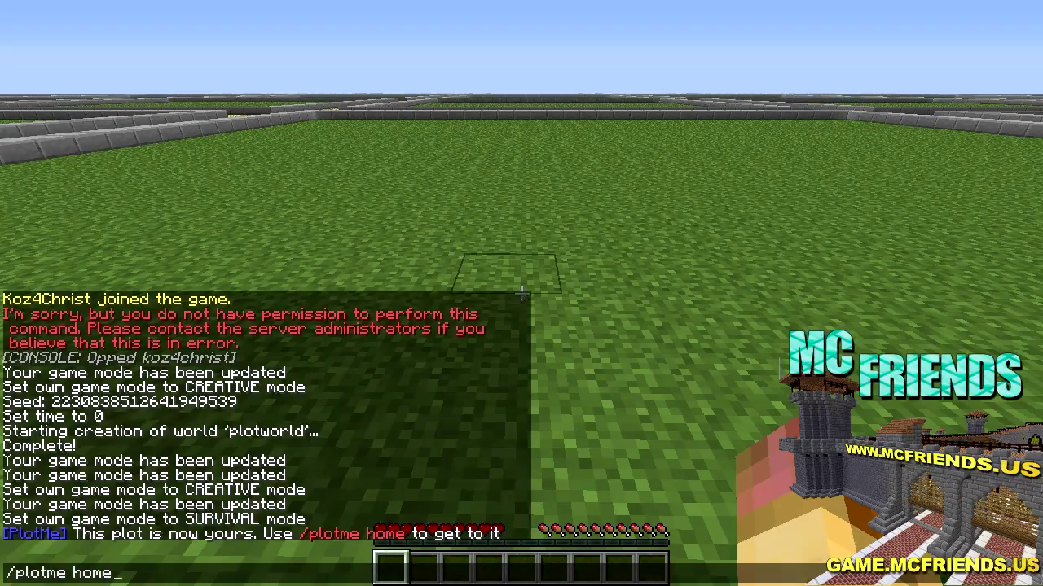
key(Return)
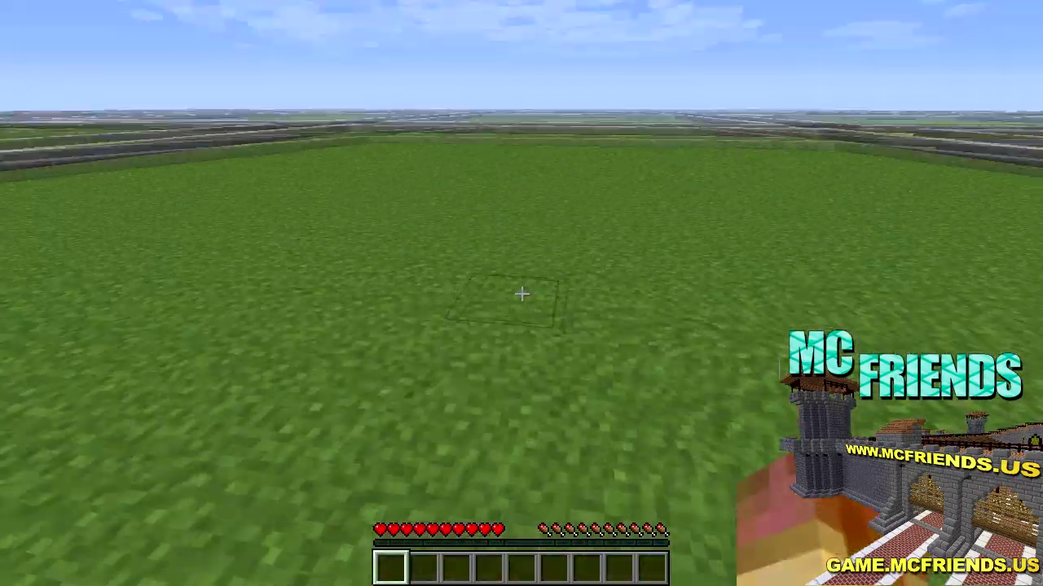
- In creative mode, dig out grass blocks on the claimed plot and place two stone blocks from the inventory
click(521, 294)
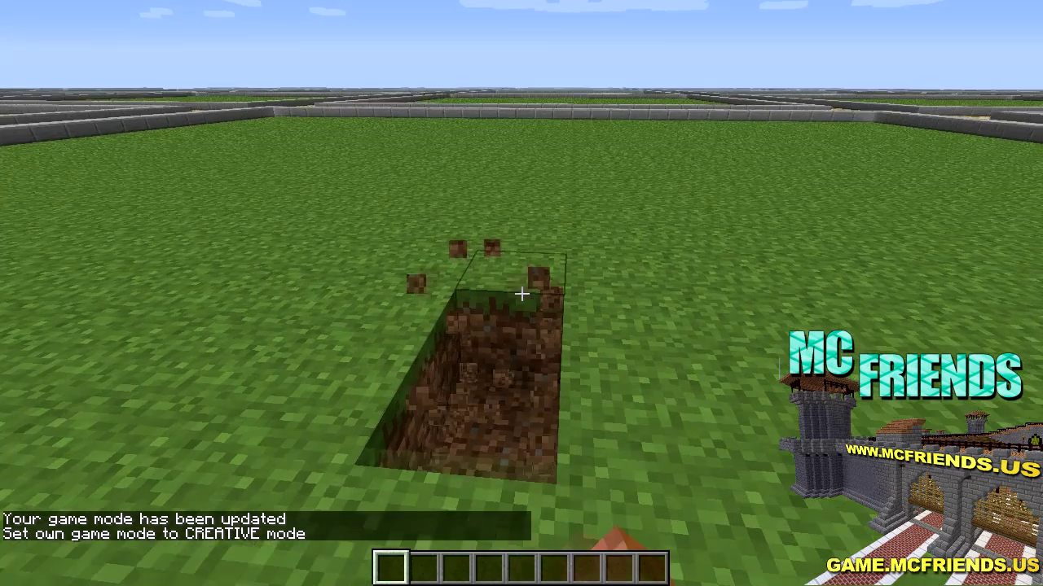
key(e)
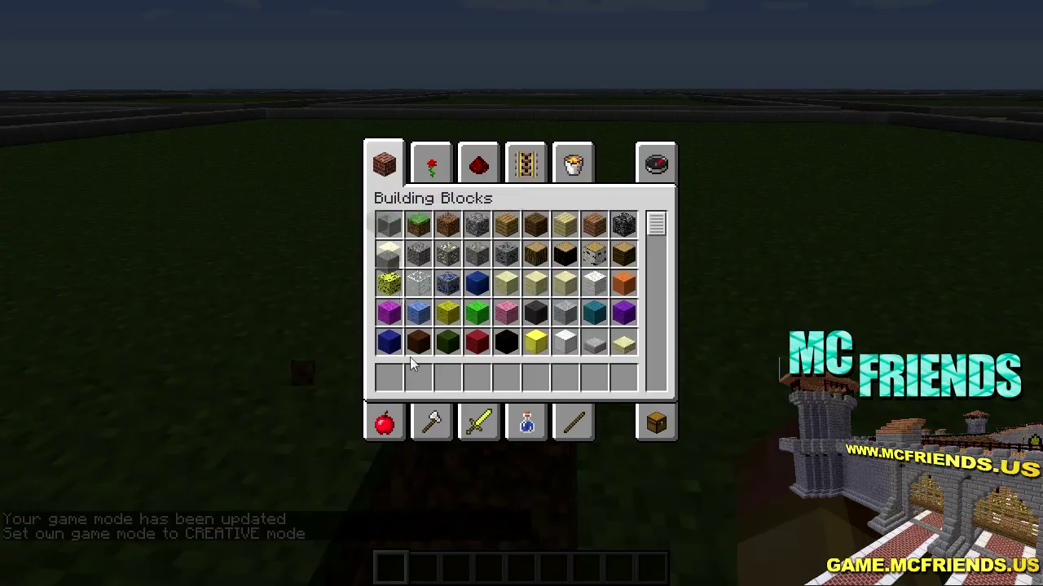
key(e)
right_click(521, 294)
right_click(522, 294)
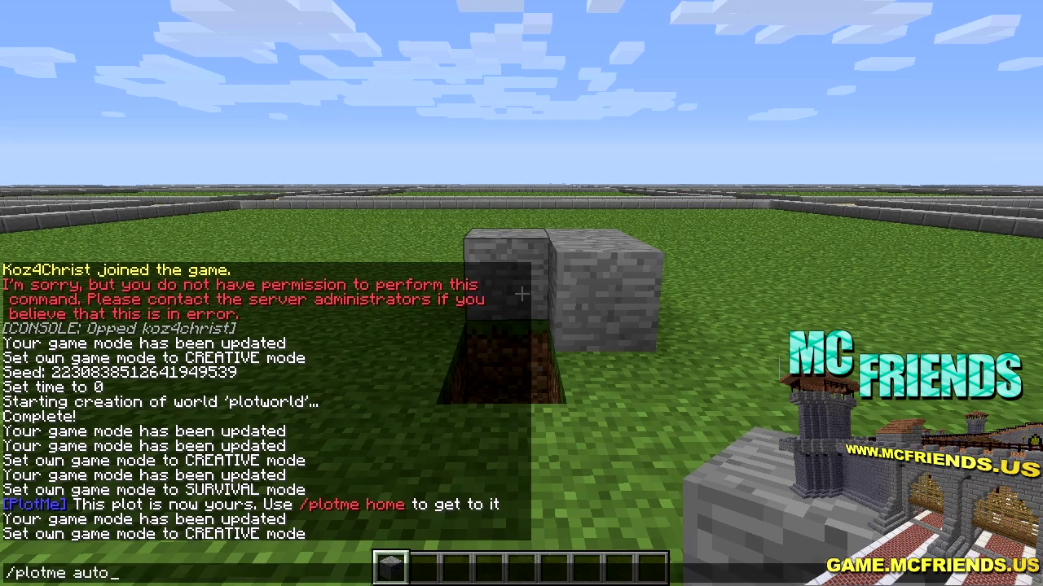
- Claim another plot automatically with /plotme auto, and list the owned plots with /plotme list
key(Return)
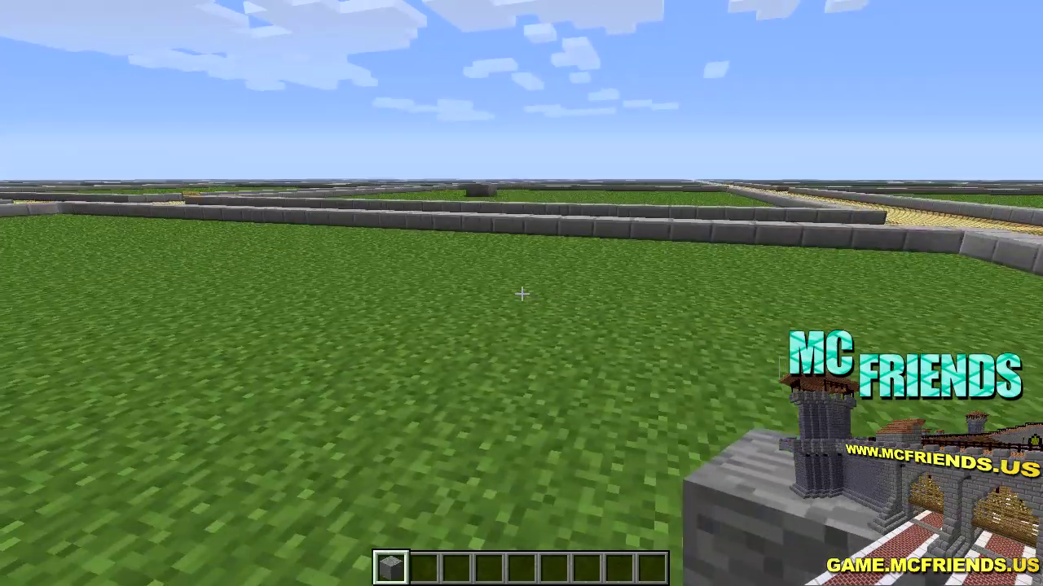
key(slash)
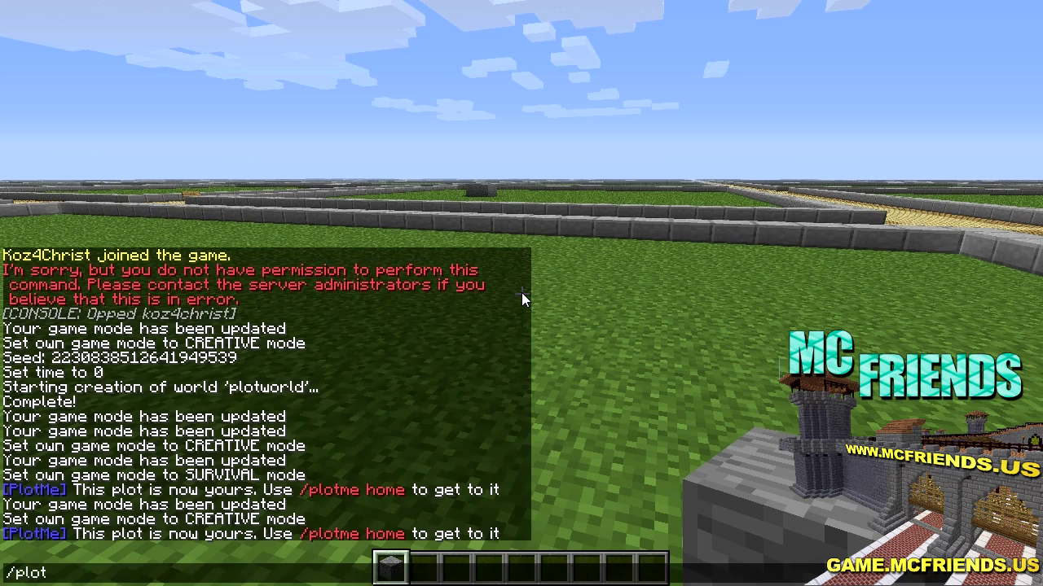
text(plotme list)
key(Return)
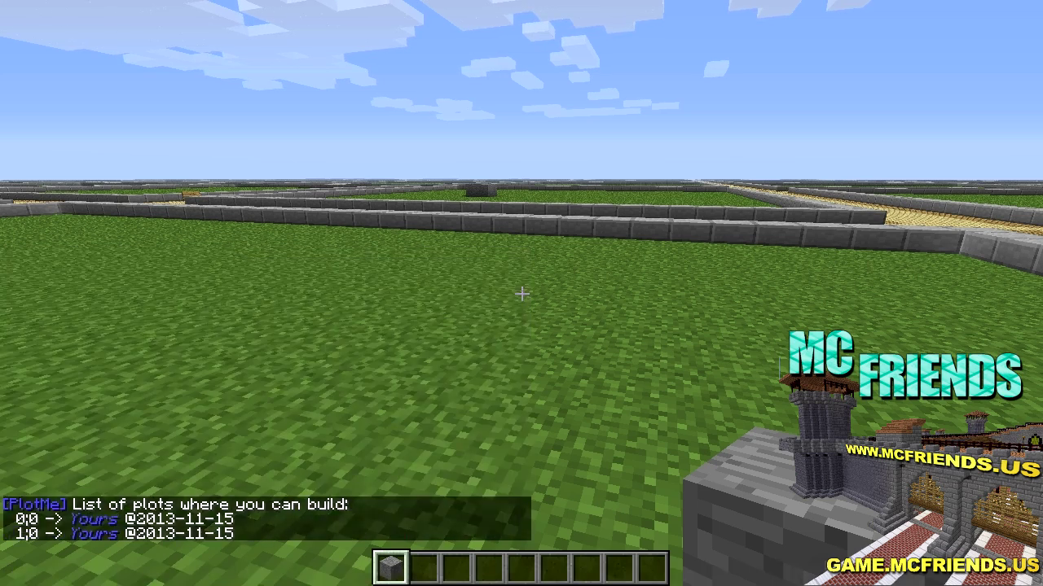
- Teleport to the first owned plot using the /plotme home command with plot number 1
key(slash)
text(plotme home)
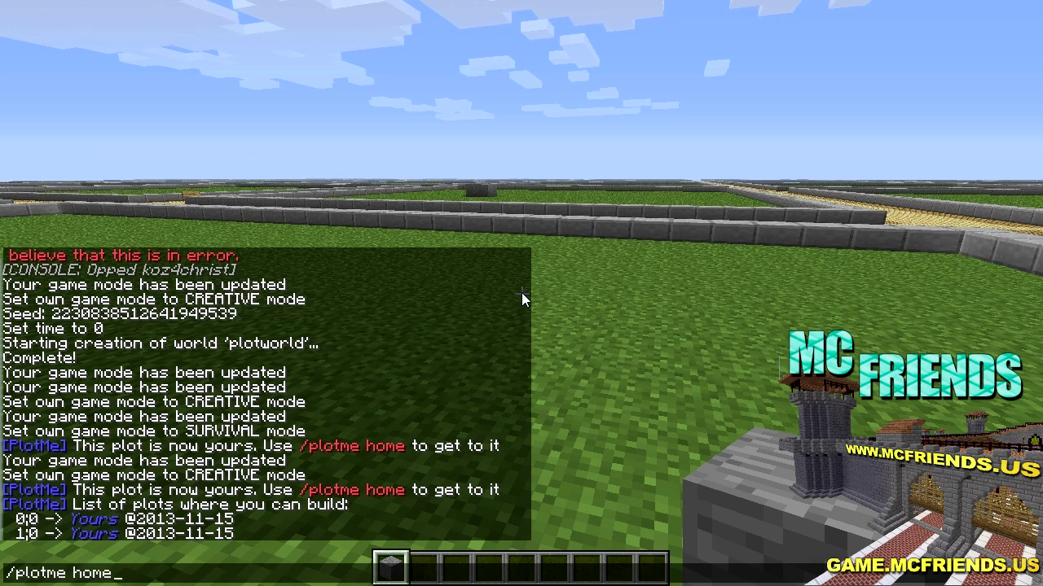
key(Return)
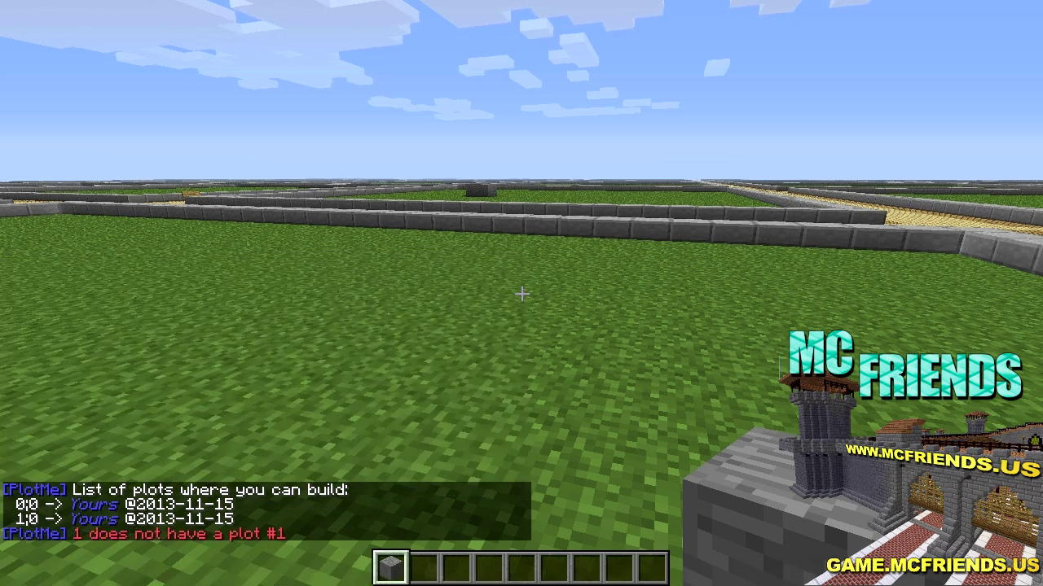
key(slash)
text(plotme home 1)
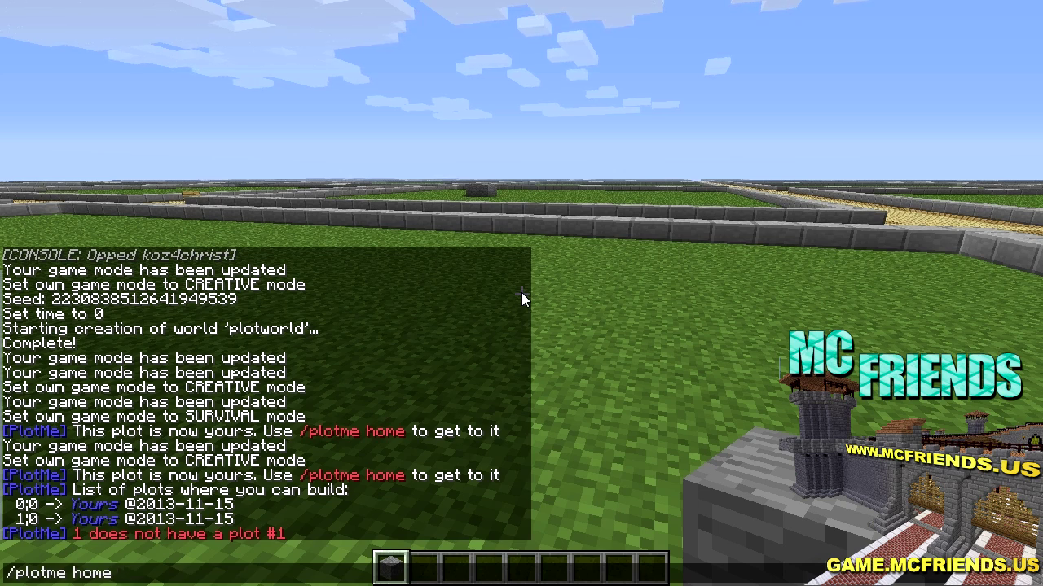
text(1)
key(Return)
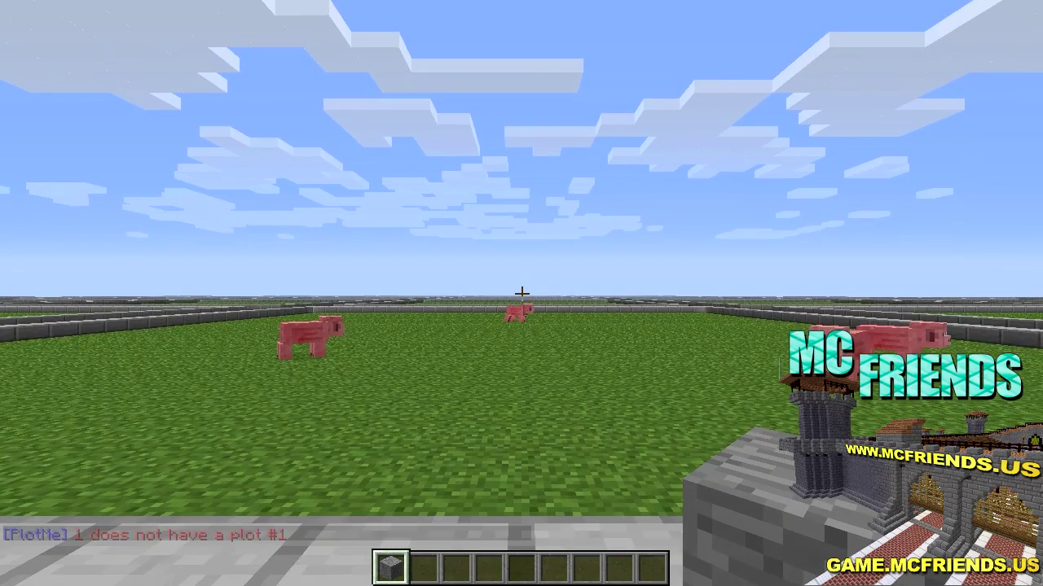
key(t)
key(Up)
key(BackSpace)
key(BackSpace)
key(BackSpace)
key(BackSpace)
key(BackSpace)
key(BackSpace)
key(BackSpace)
key(BackSpace)
key(BackSpace)
key(BackSpace)
key(BackSpace)
key(BackSpace)
key(BackSpace)
text(gamemode 1)
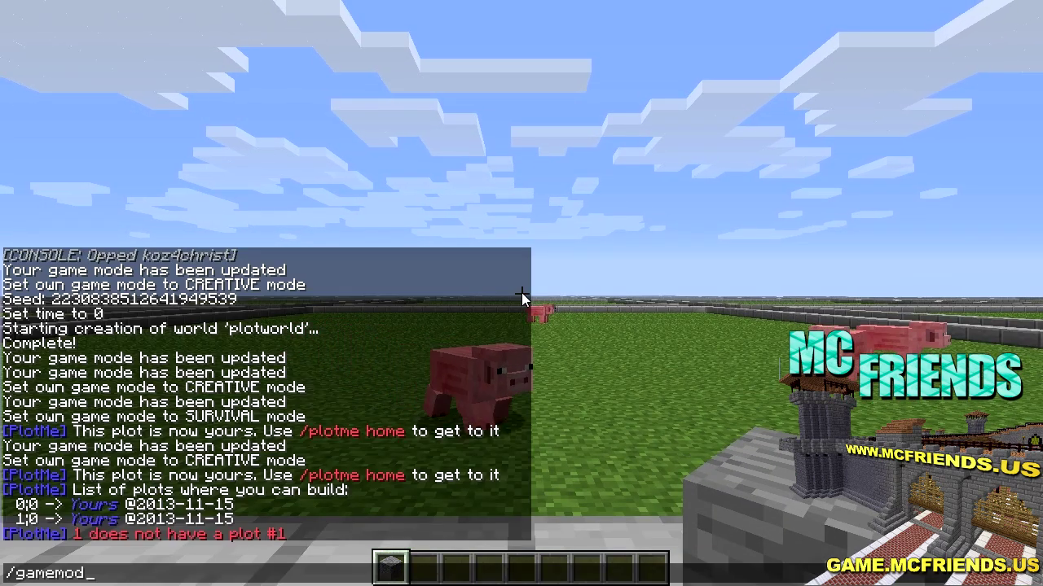
- Replace the unfinished chat command with /time set 0 to reset the world time, and walk forward onto the plot
key(BackSpace)
key(BackSpace)
key(BackSpace)
key(BackSpace)
key(BackSpace)
key(BackSpace)
key(BackSpace)
key(BackSpace)
key(BackSpace)
key(BackSpace)
text(time set 0)
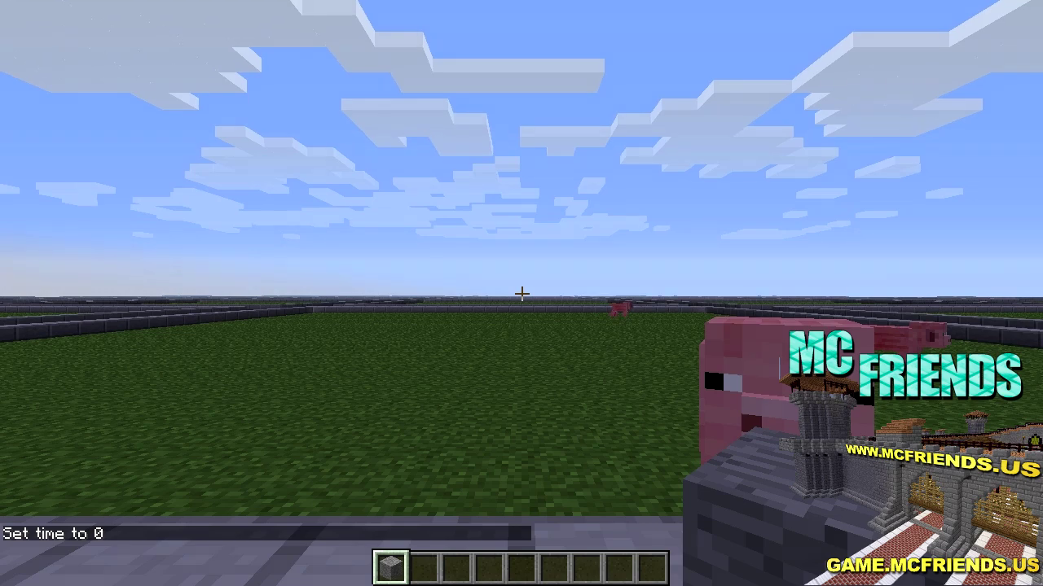
key(w)
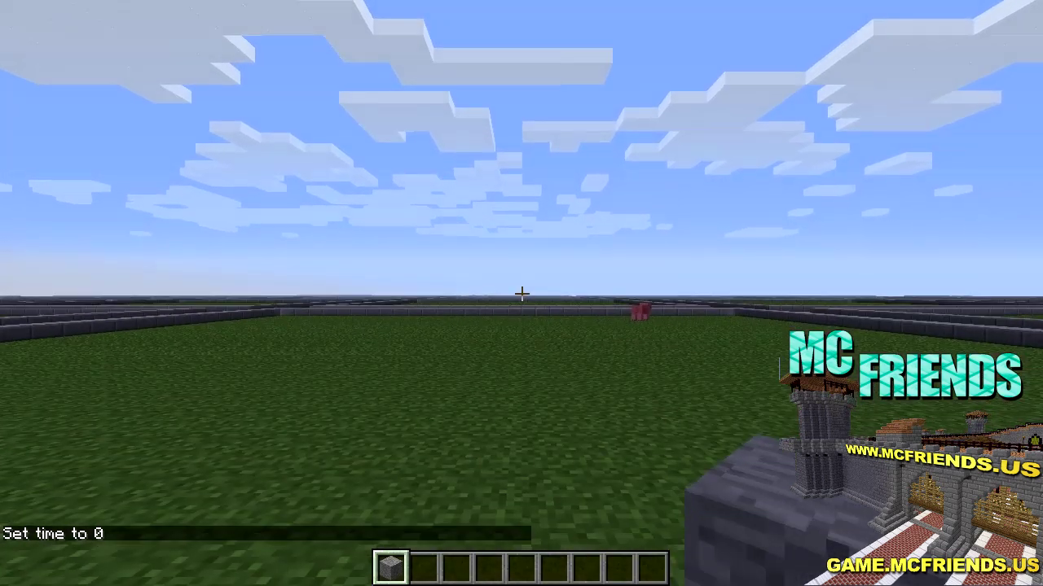
- Display the current plot's details with the command /plotme info
key(slash)
text(plotme in)
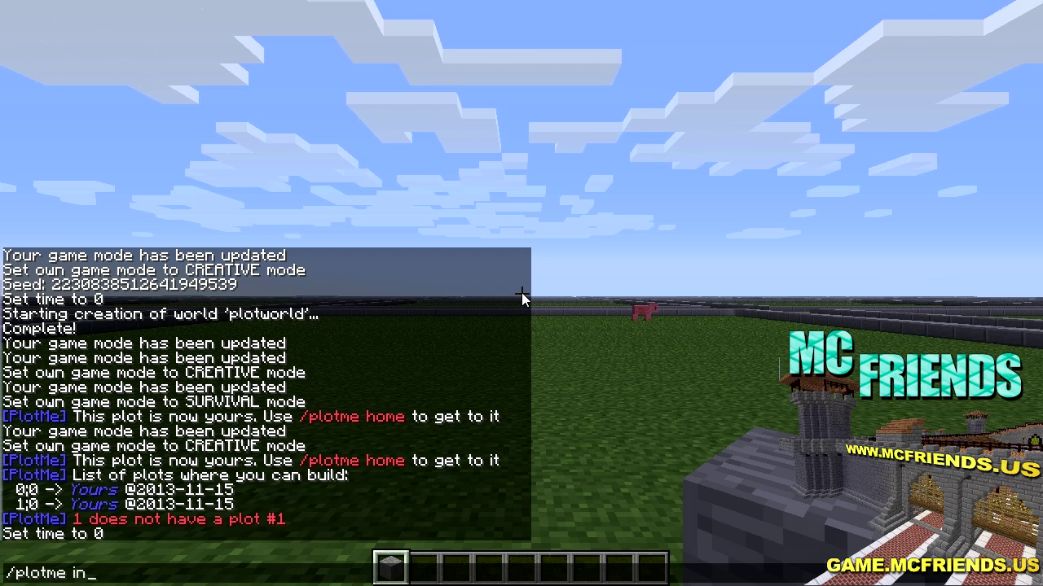
text(fo)
key(Return)
- Leave the comment "hi" on the current plot with the command /plotme comment hi
key(t)
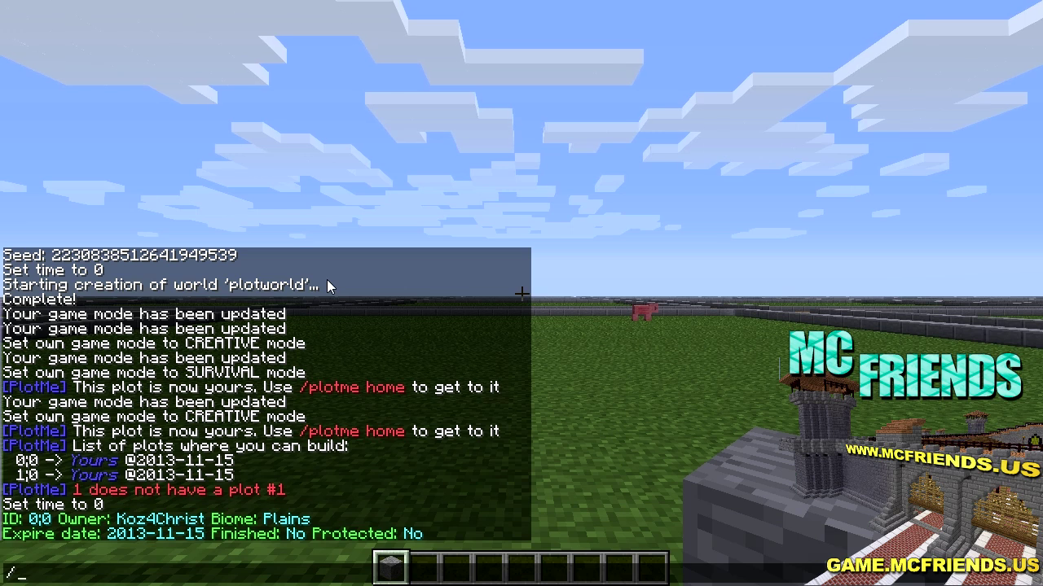
text(lotme comment)
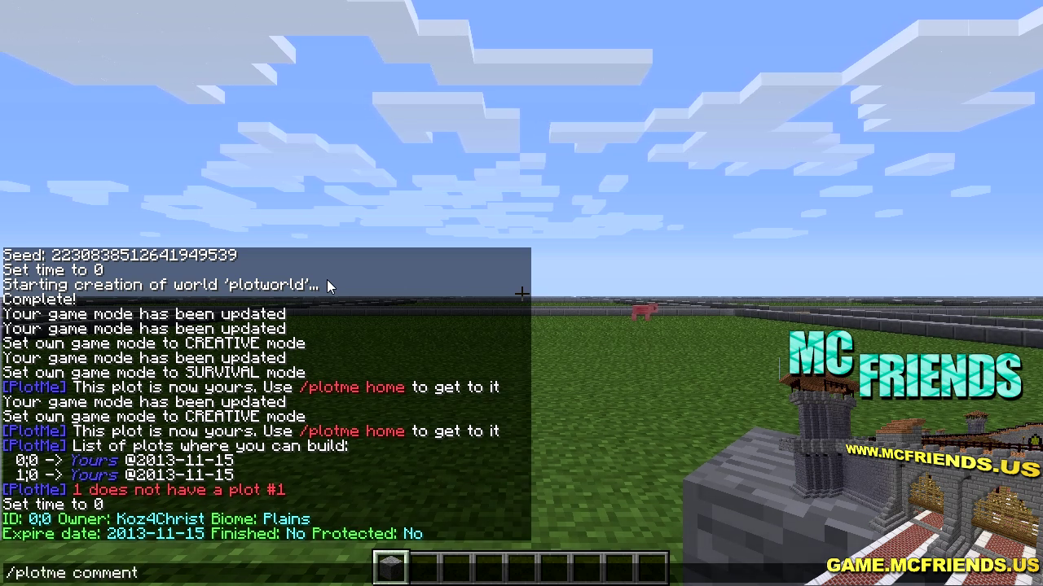
text( hi)
key(Return)
- Display the comments left on the current plot with the PlotMe comments command
key(slash)
text(m)
key(BackSpace)
text(plot)
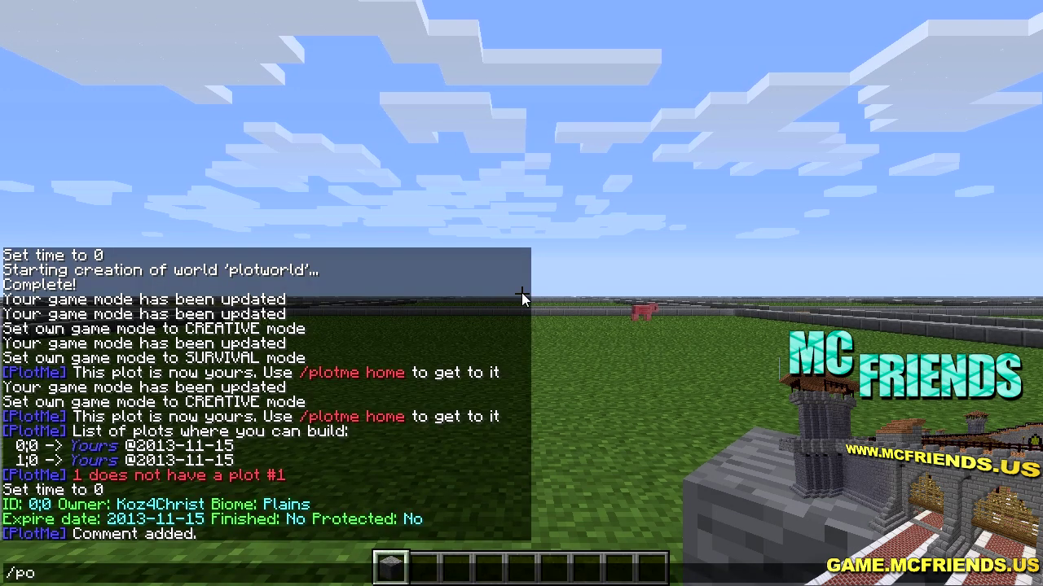
text(me)
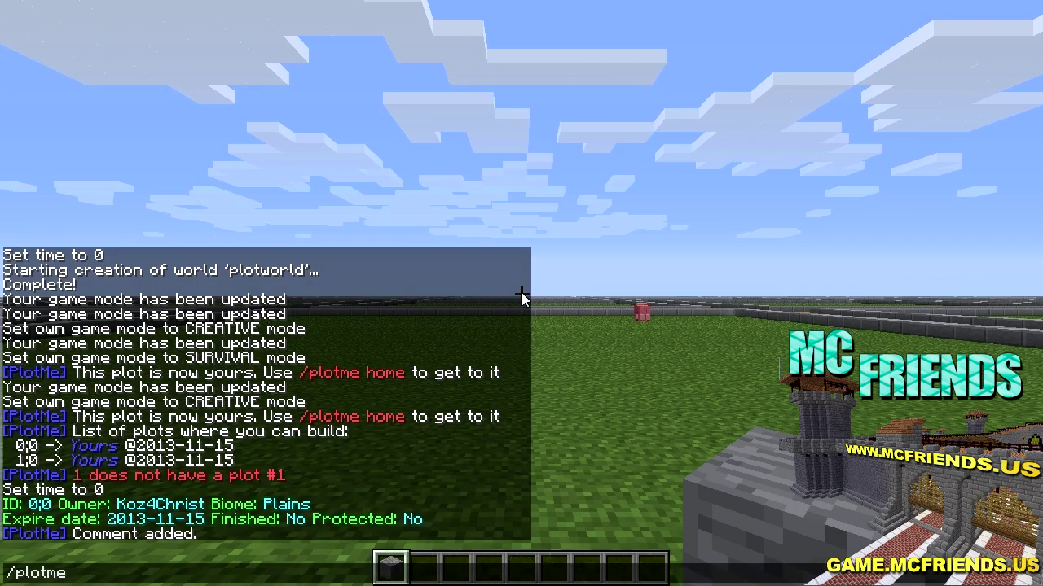
text( comment)
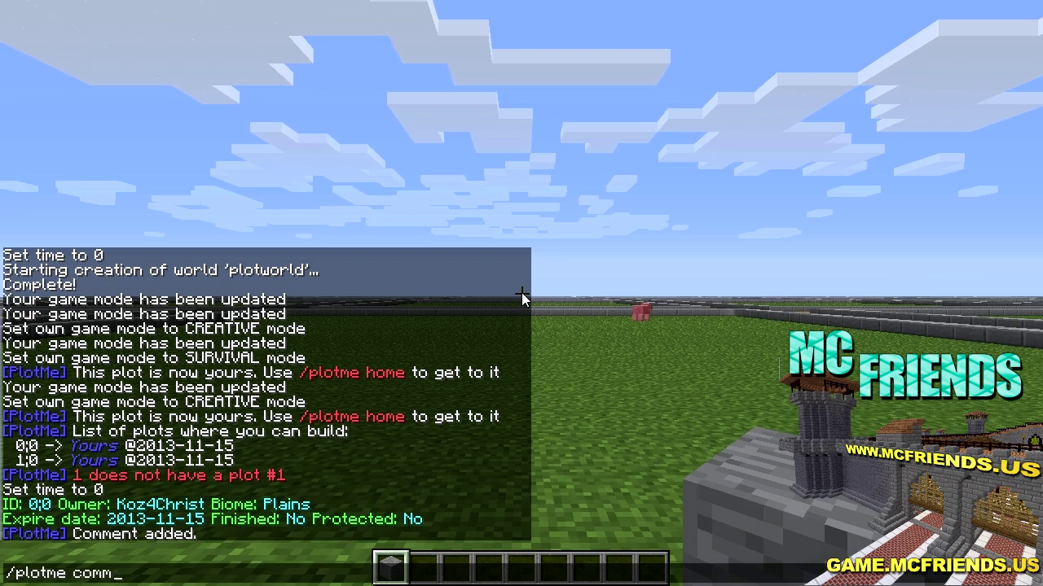
key(Return)
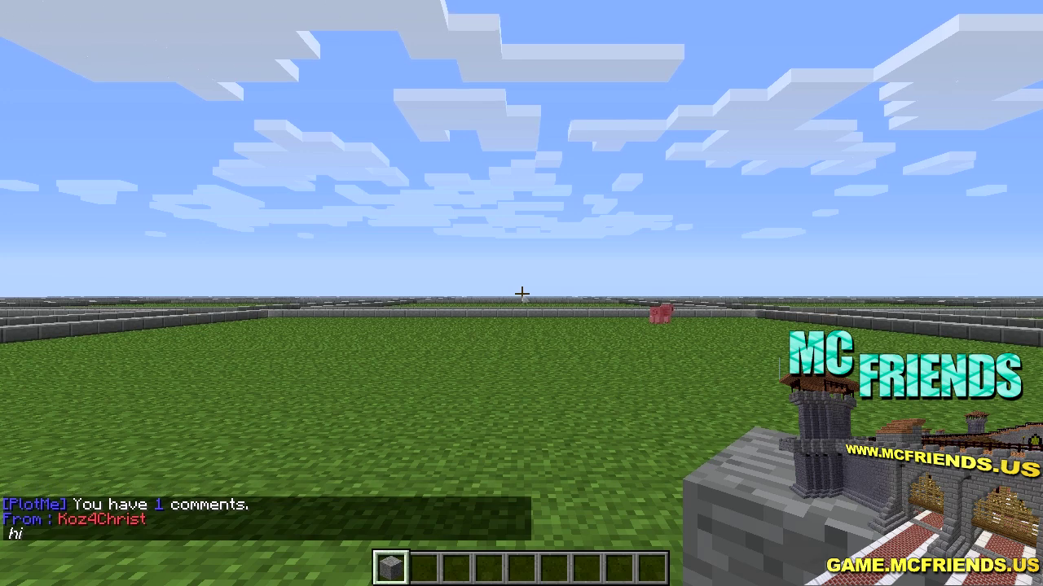
- Check which biome the current plot uses with the command /plotme biome
key(slash)
text(plotme biome)
key(Return)
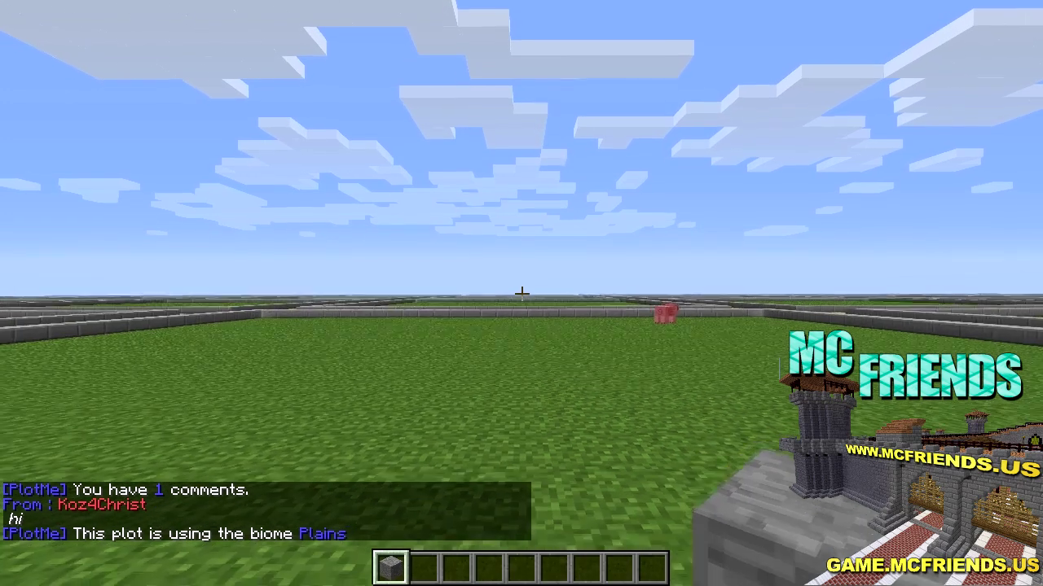
- Set the plot's biome to Sky with the /plotme biome command, and query the biome again with /plotme biome
key(slash)
text(plotme)
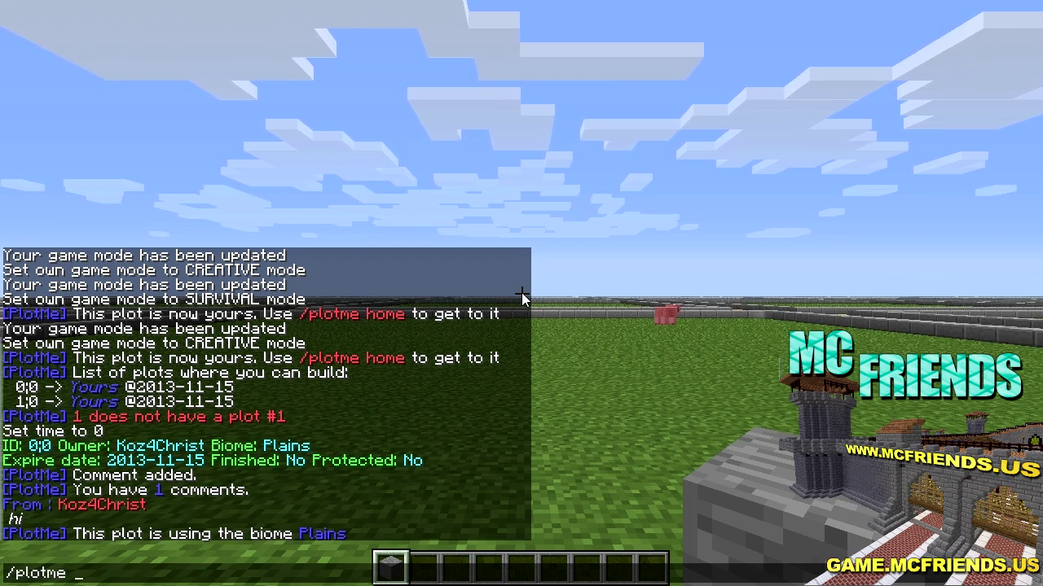
text( biome s)
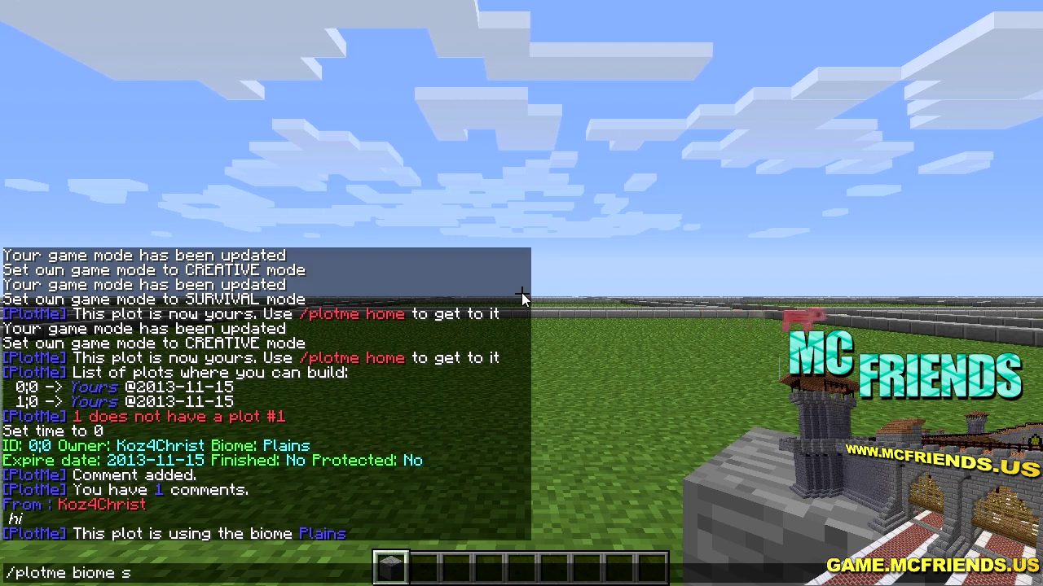
key(Escape)
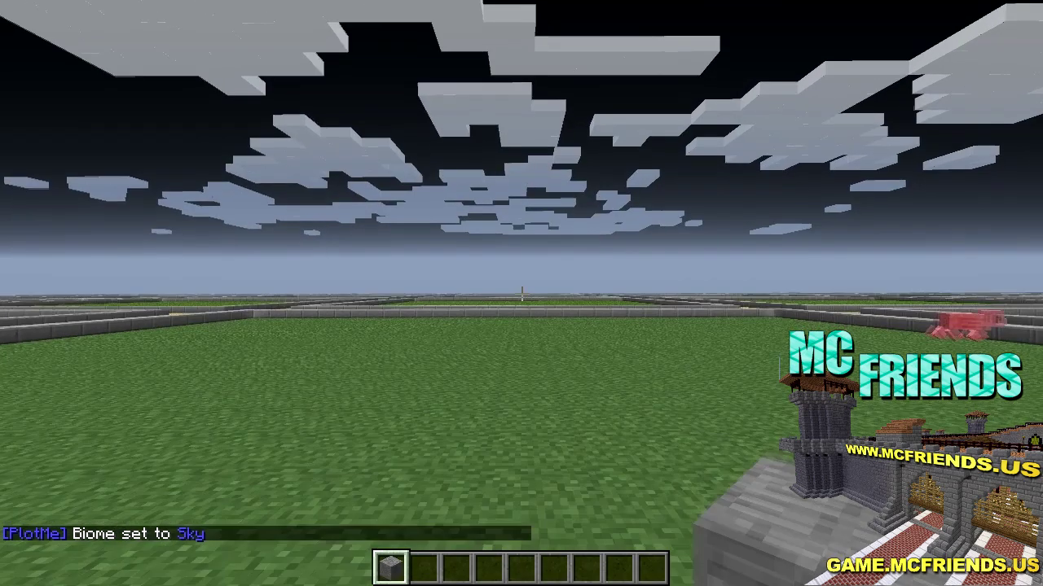
text(t/plotme p)
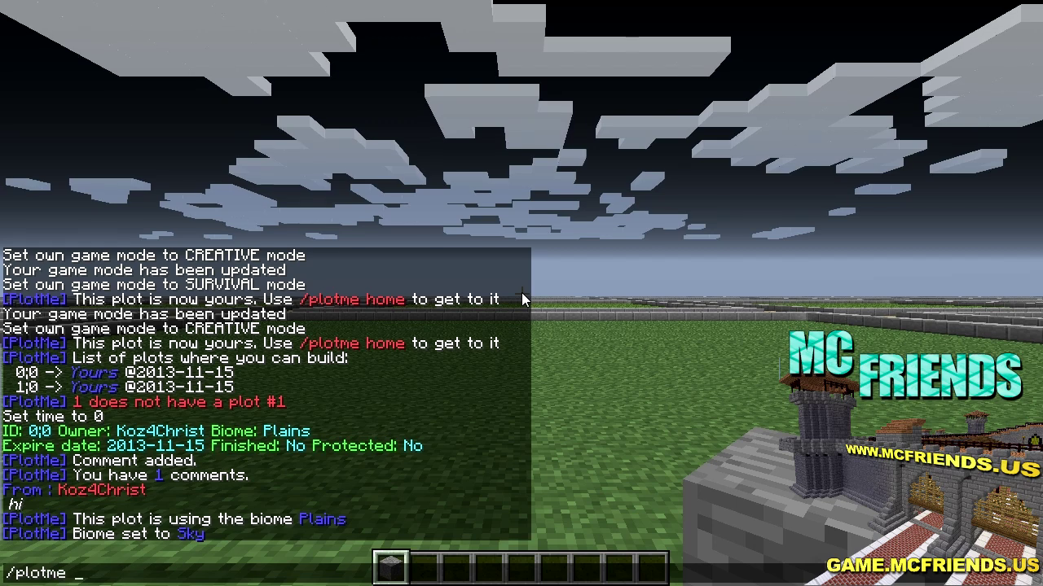
key(BackSpace)
text(biome)
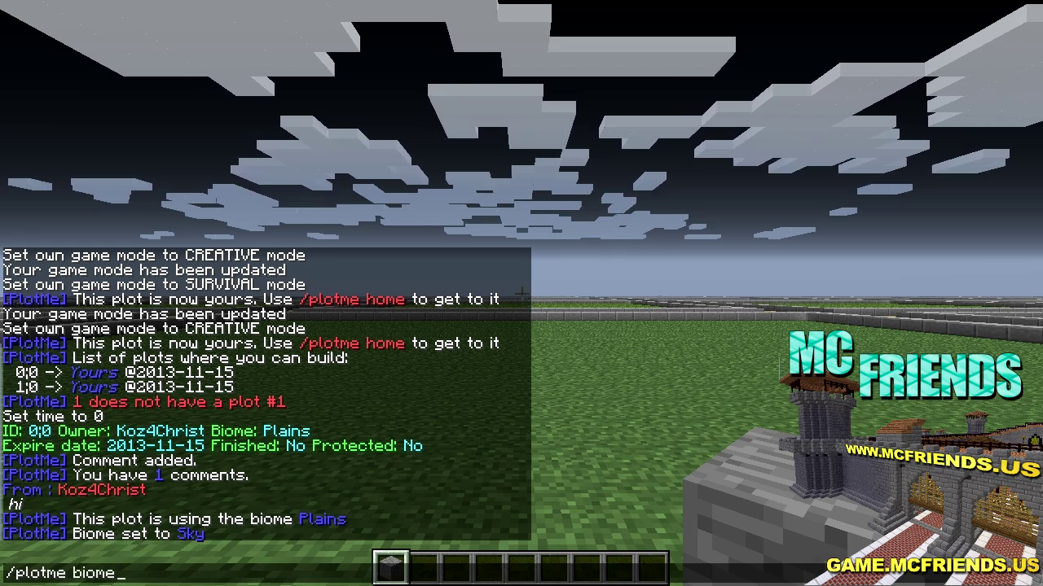
key(Return)
- Set the plot's biome to Plains with the command /plotme biome plains
key(slash)
text(plot)
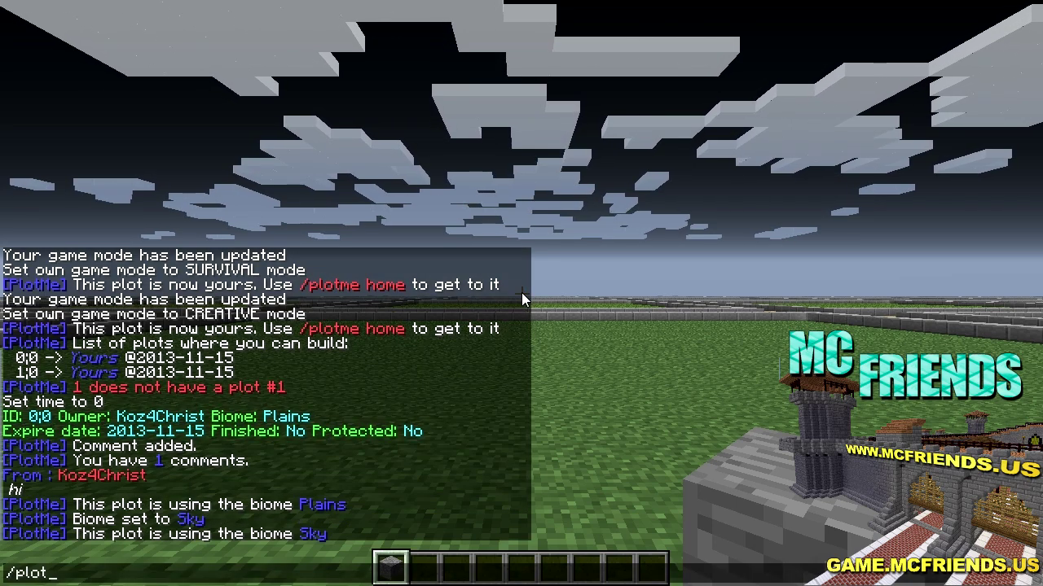
text(me)
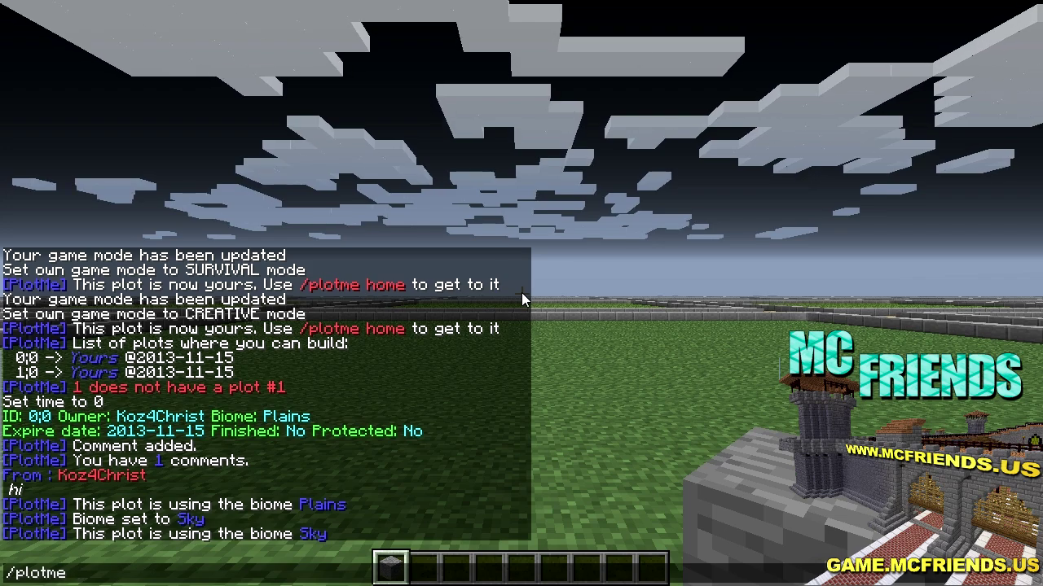
text( biome plains)
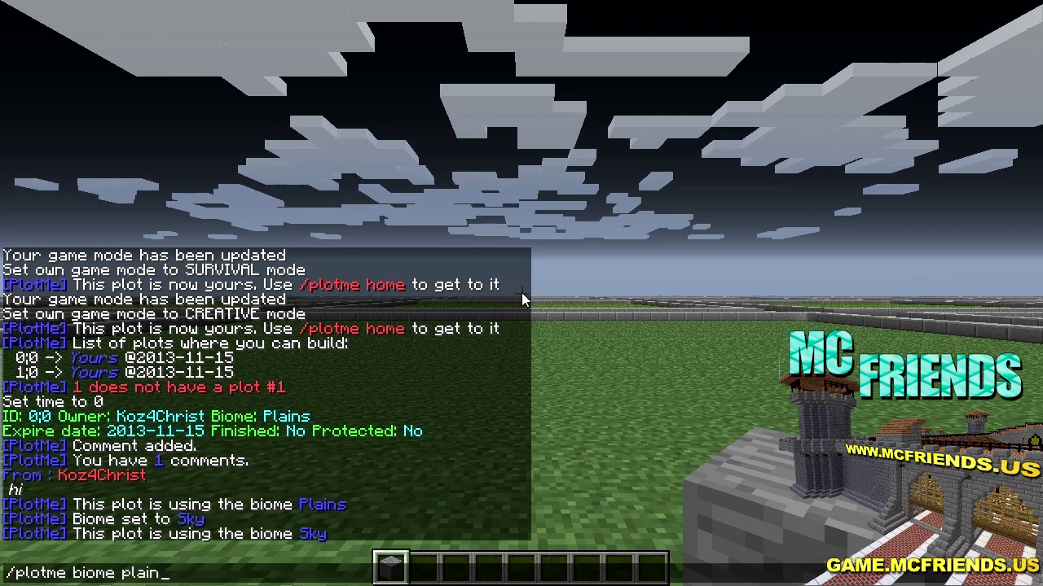
key(Return)
- Move across the plot, and list the available biomes with the command /plotme biomelist
key(w)
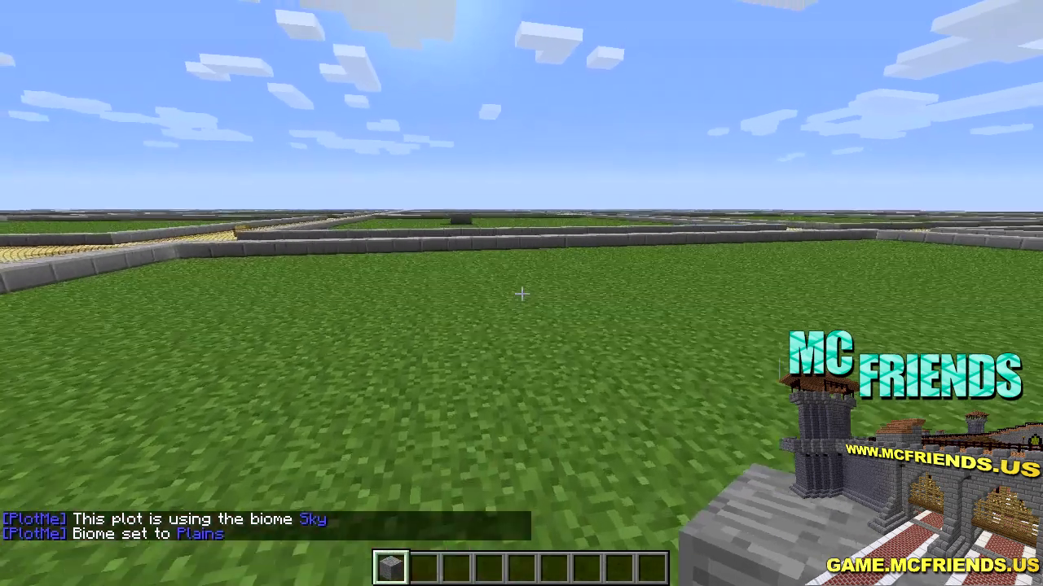
key(w)
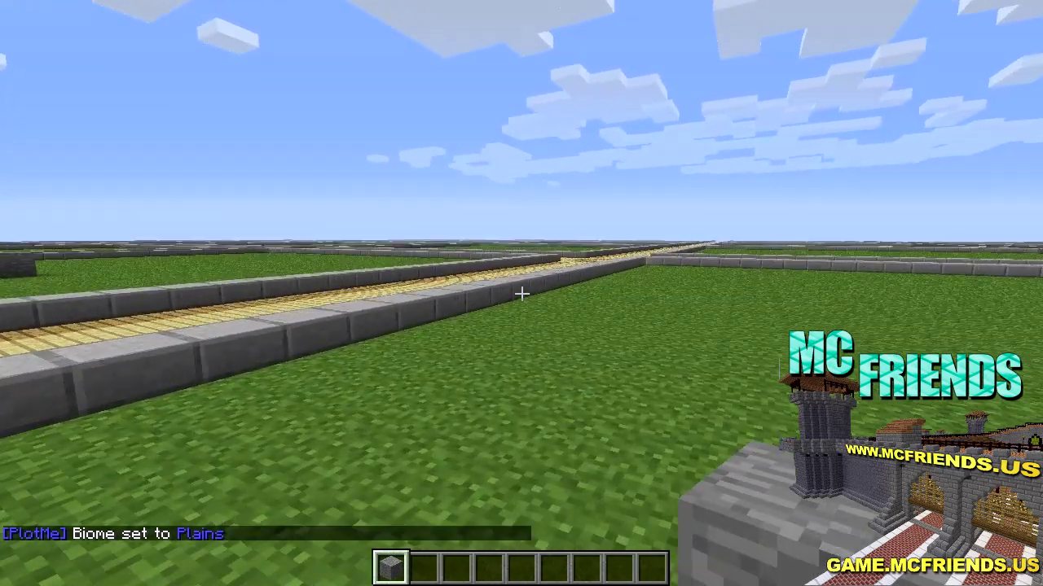
text(/plotme)
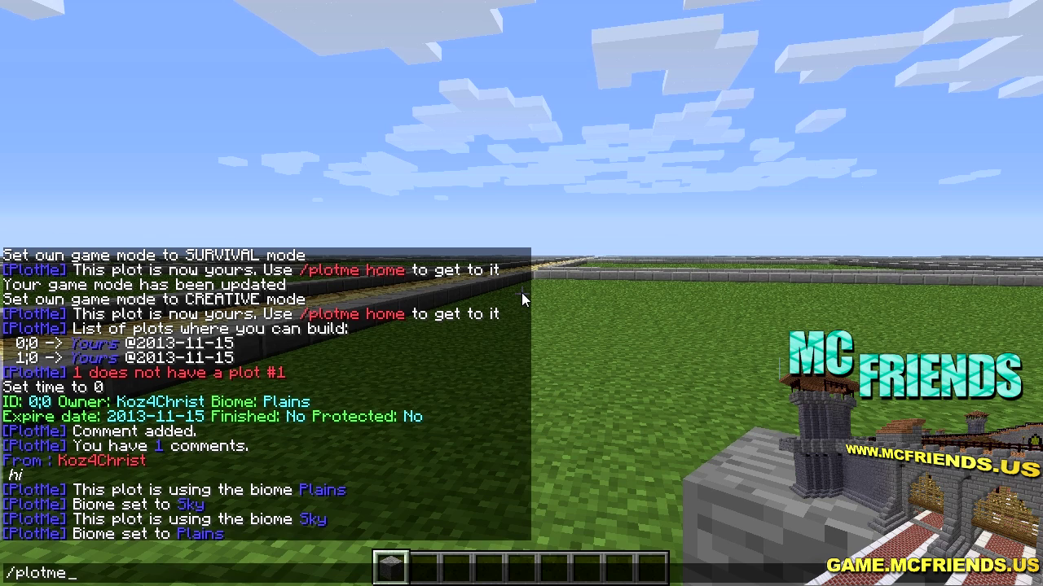
text( biomelist)
key(Return)
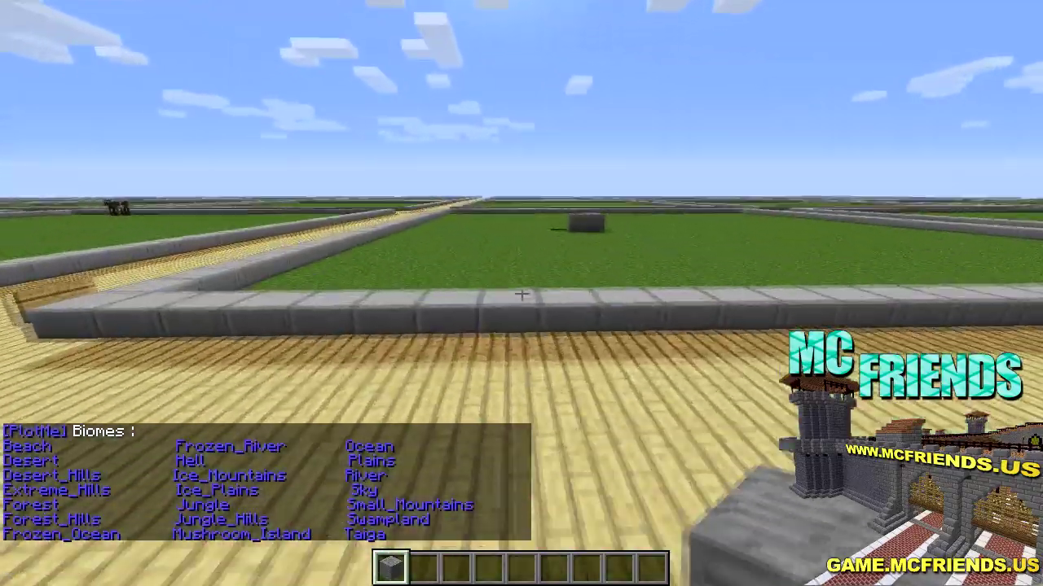
- Go to the neighbouring plot holding the stone blocks, and clear it with the command /plotme clear
key(w)
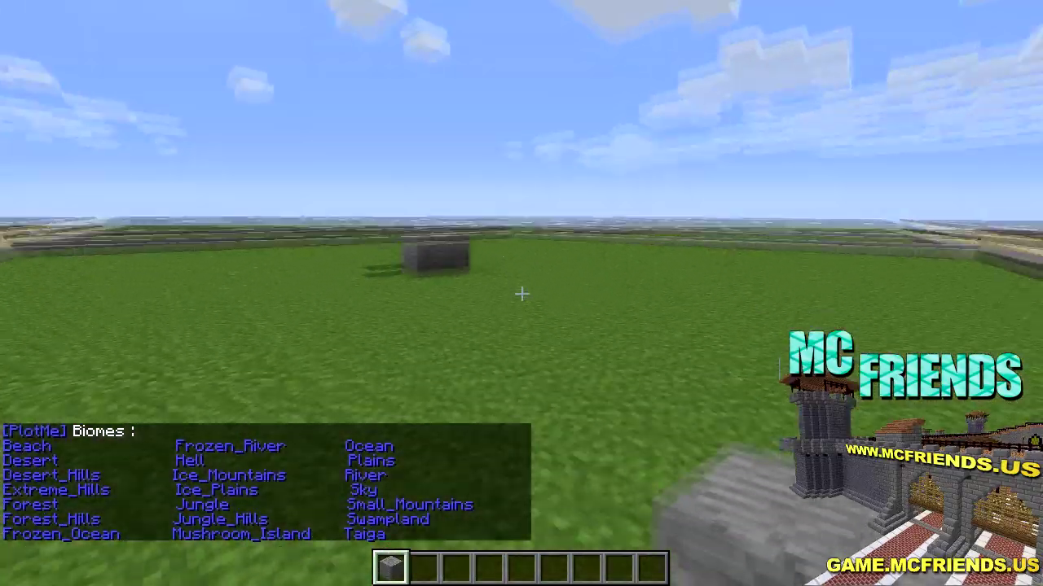
key(slash)
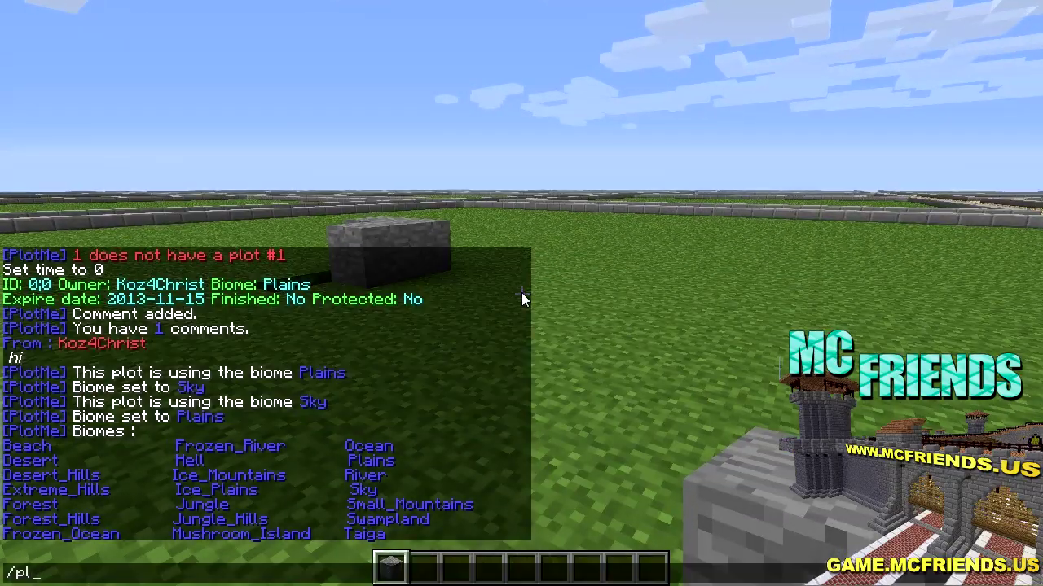
text(plotme clear)
key(Return)
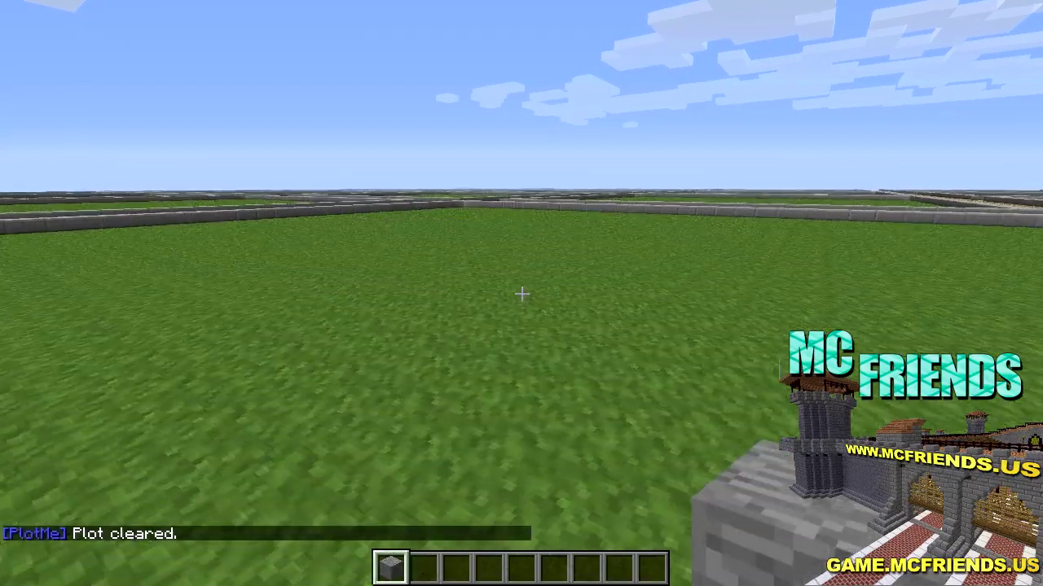
key(w)
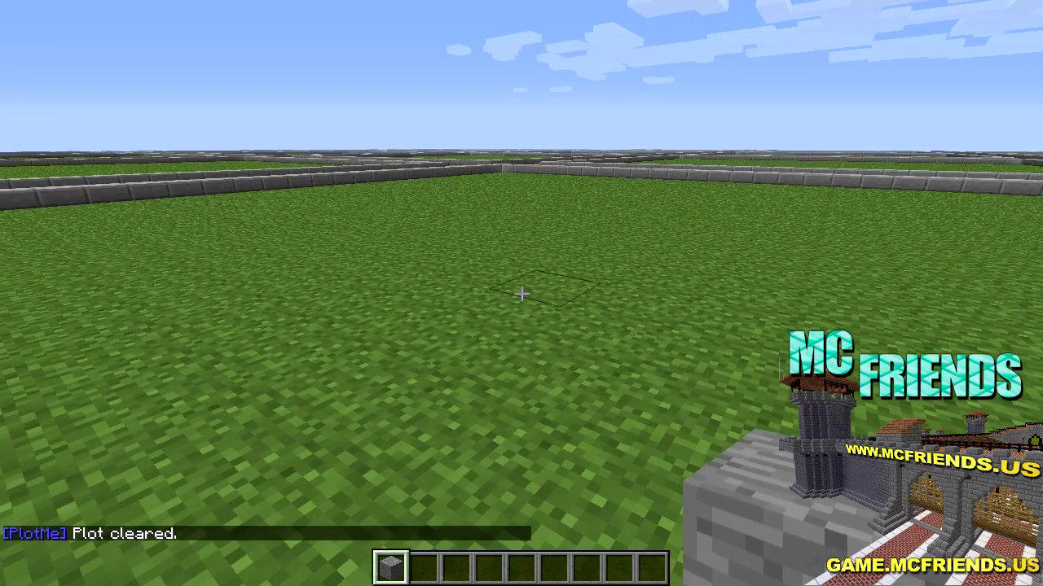
- Write the example command /plotme add playername in the chat, and discard it without sending
key(slash)
text(plotme add)
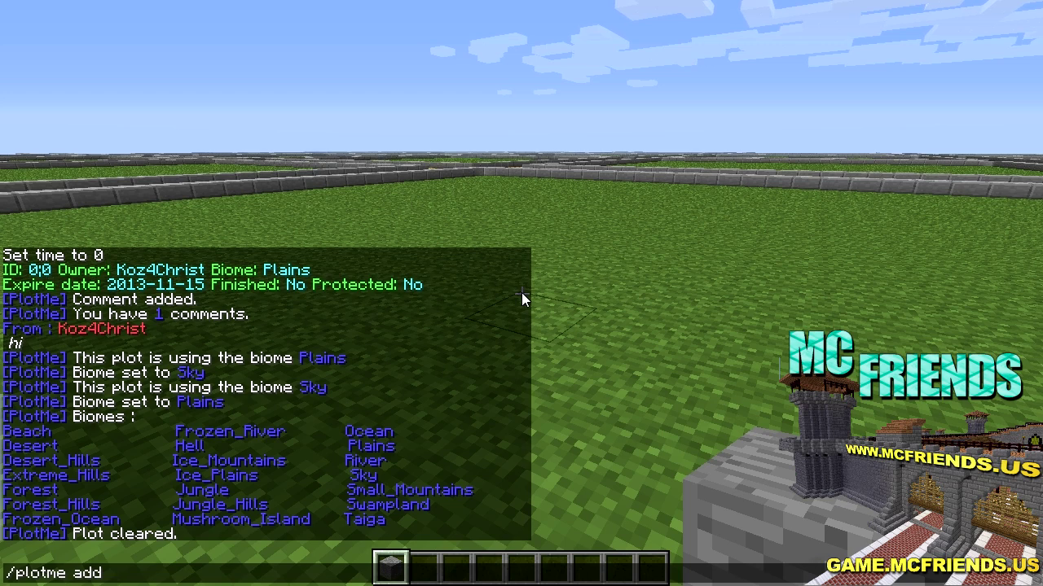
text( playername)
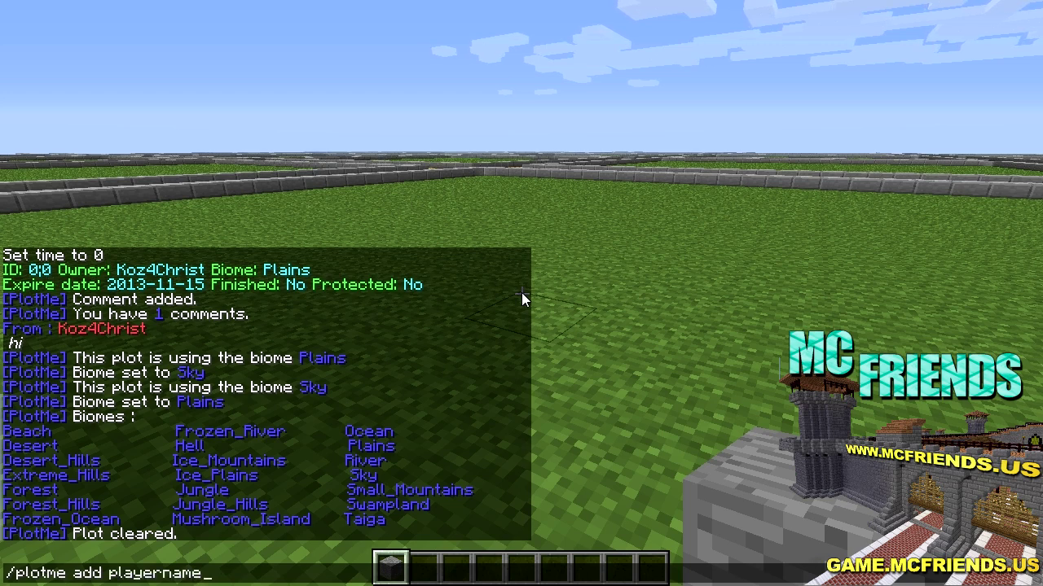
key(ctrl+a)
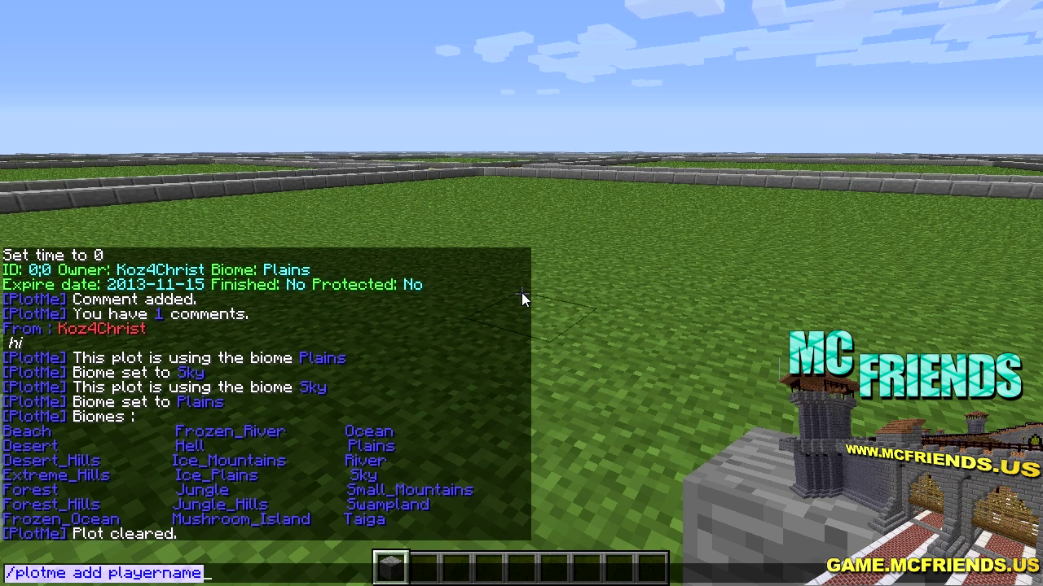
key(ctrl+a)
key(BackSpace)
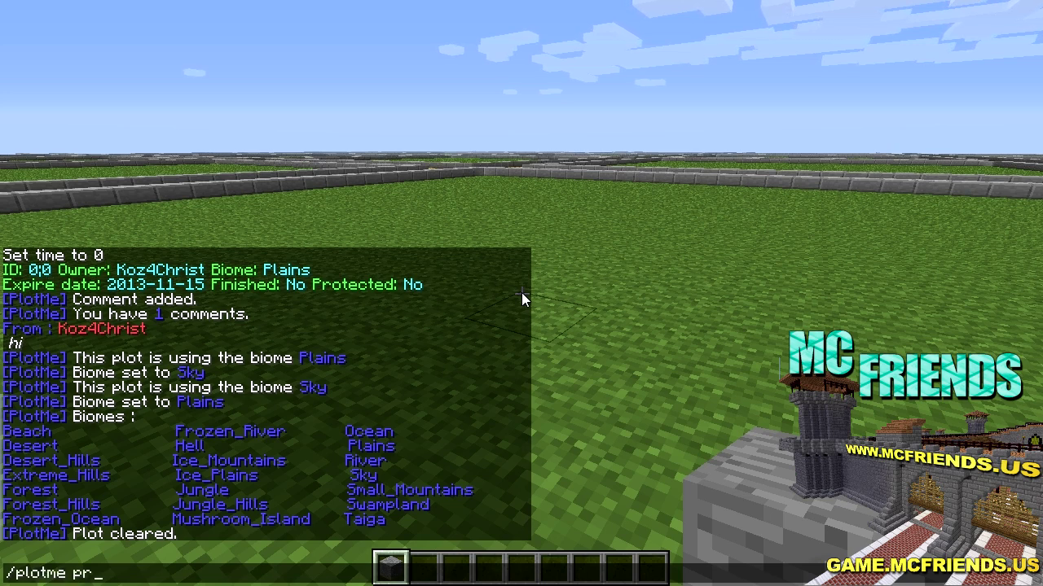
key(Escape)
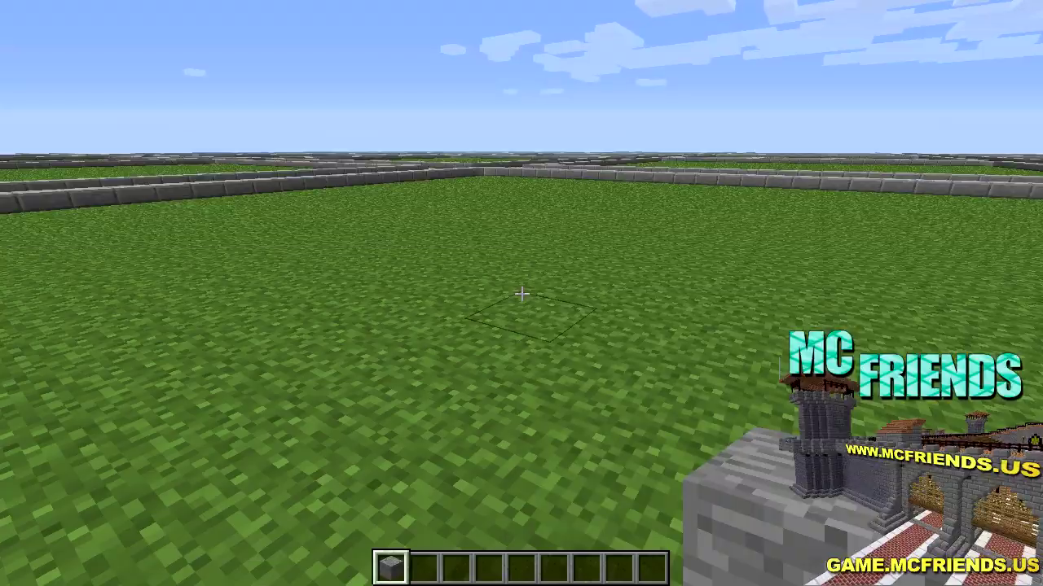
- Walk to the plot corners at the road crossing, and examine the plot ID and owner on the signs
key(w)
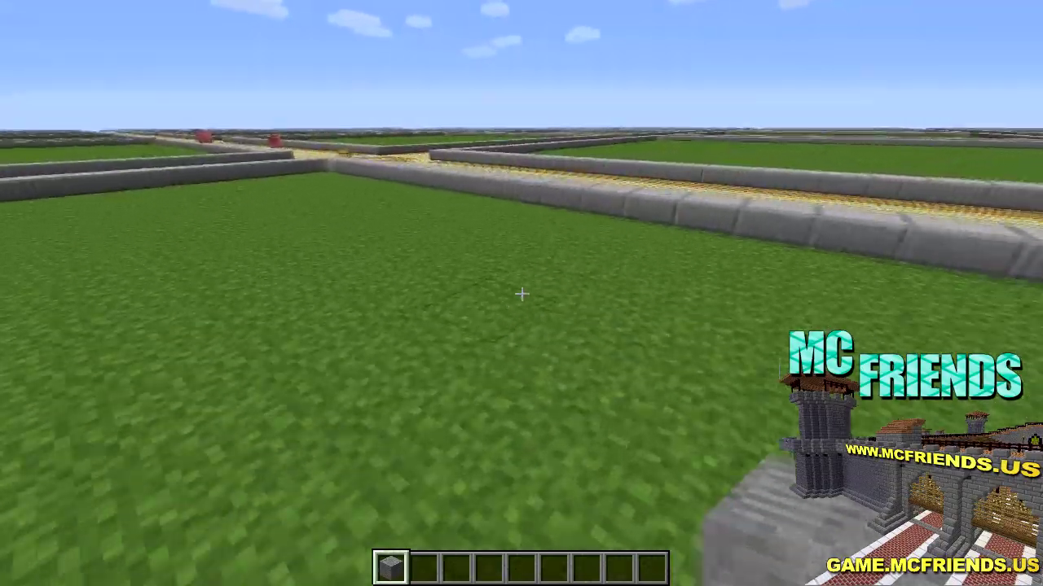
right_click(522, 294)
key(w)
key(d)
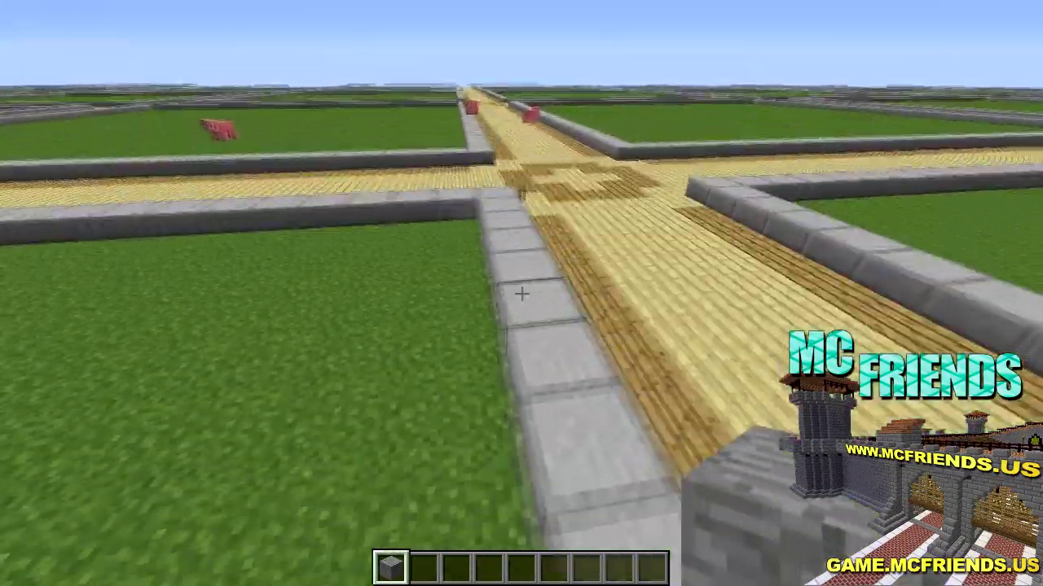
key(w)
key(d)
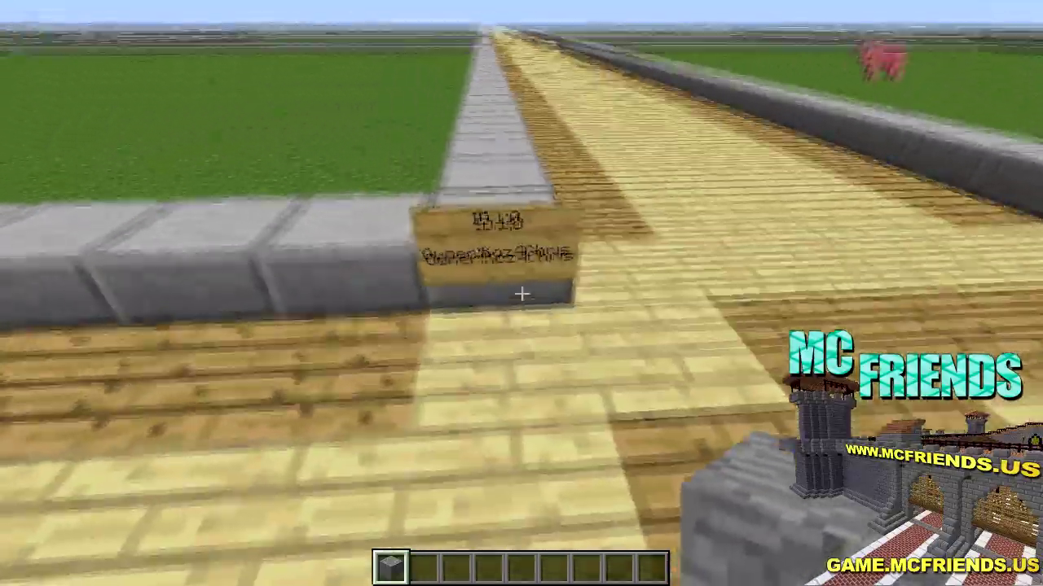
key(w)
key(s)
key(d)
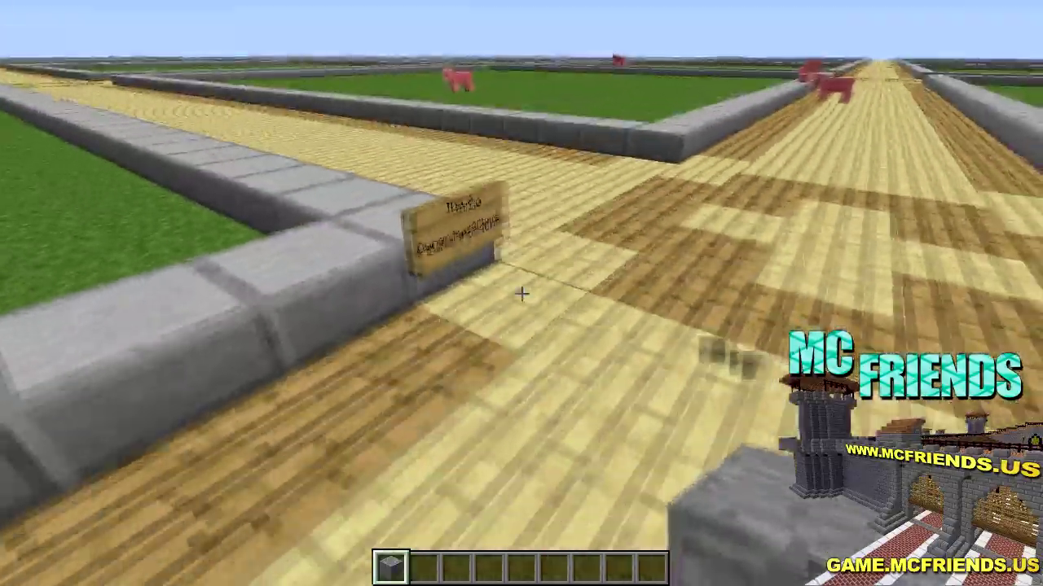
- Fly up over the plot with the two stone blocks, and move down onto it to view its surroundings
key(space)
key(space)
key(w)
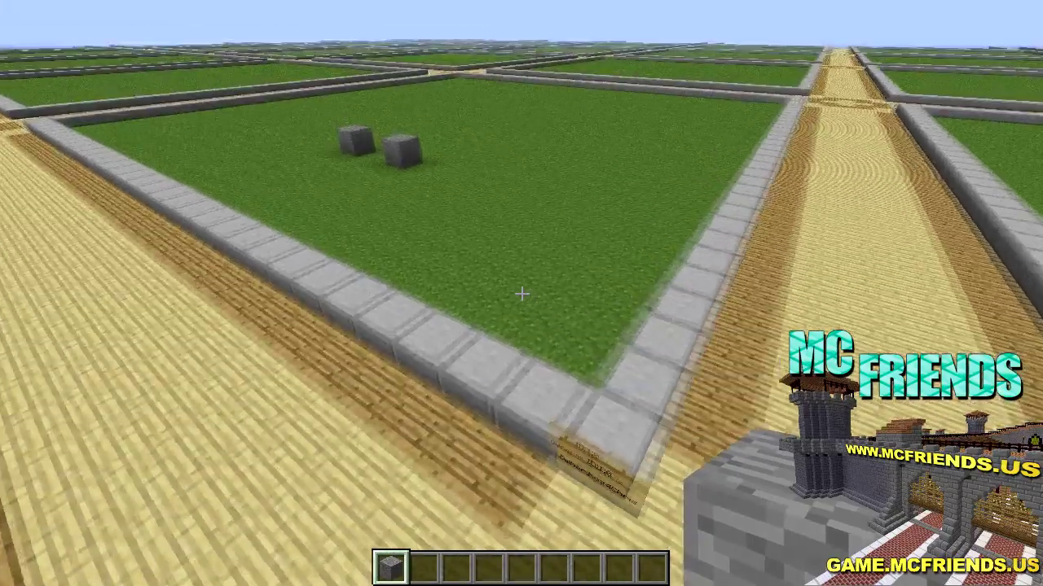
key(shift)
key(w)
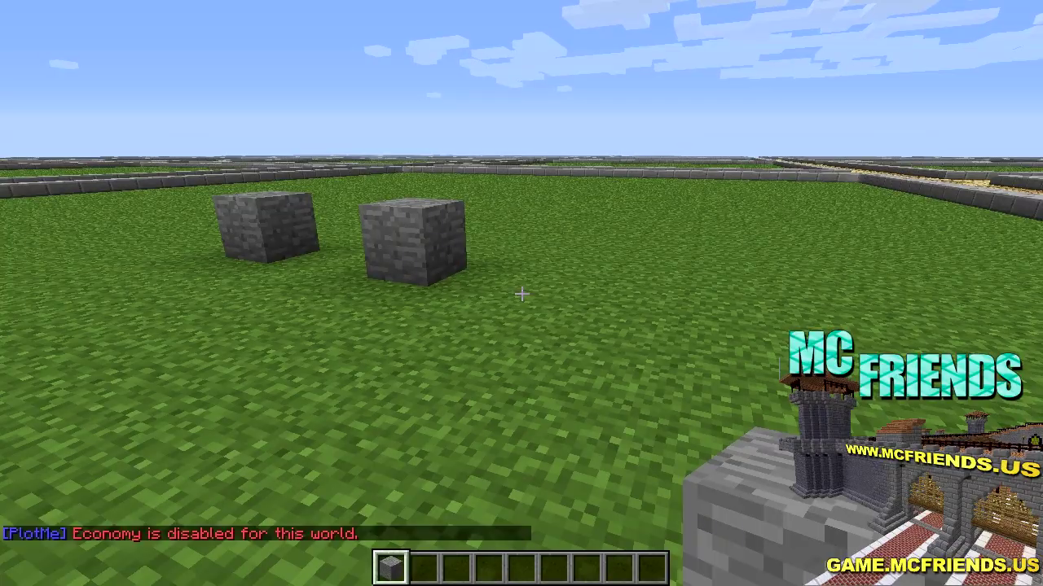
key(w)
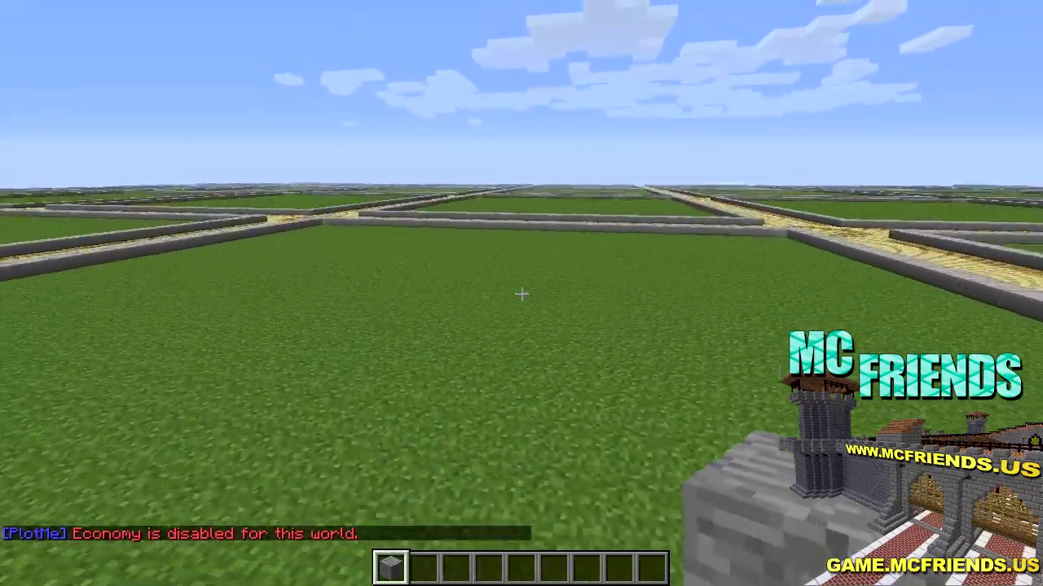
- Return to the plot with the two stone blocks, and dispose of it with the PlotMe command so anyone can claim it
key(w)
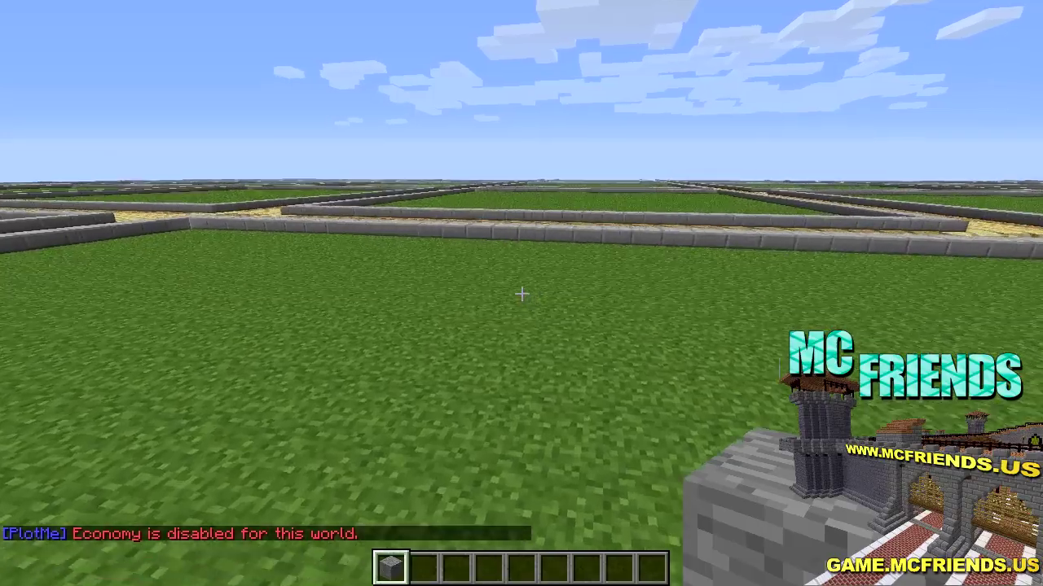
key(s)
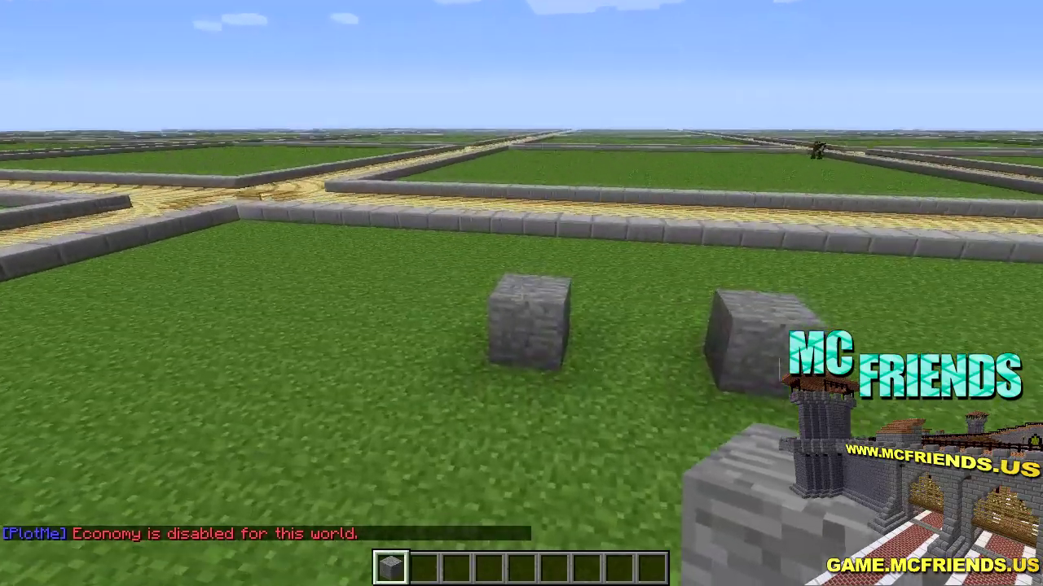
key(w)
key(slash)
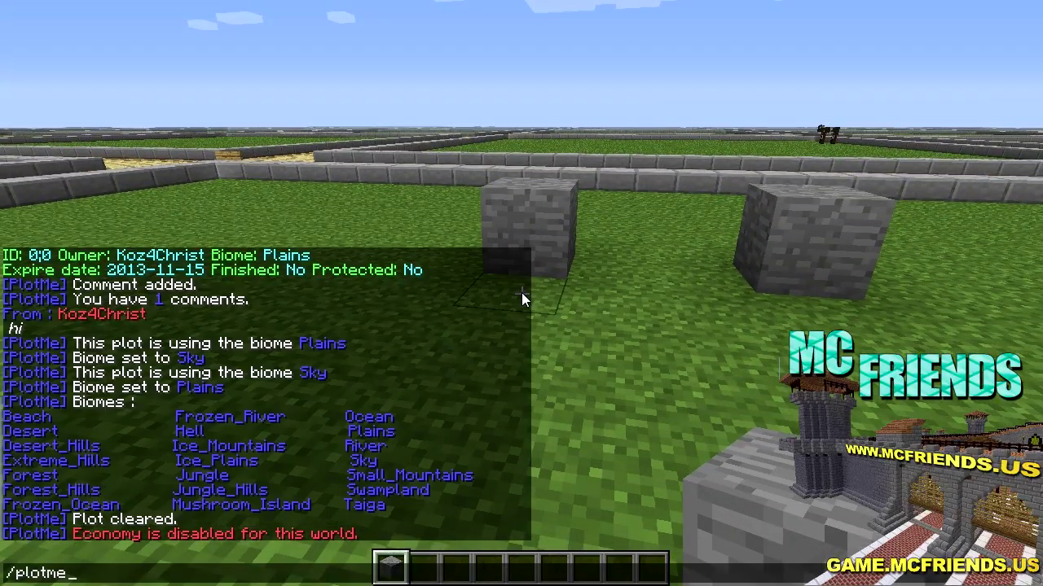
key(w)
key(a)
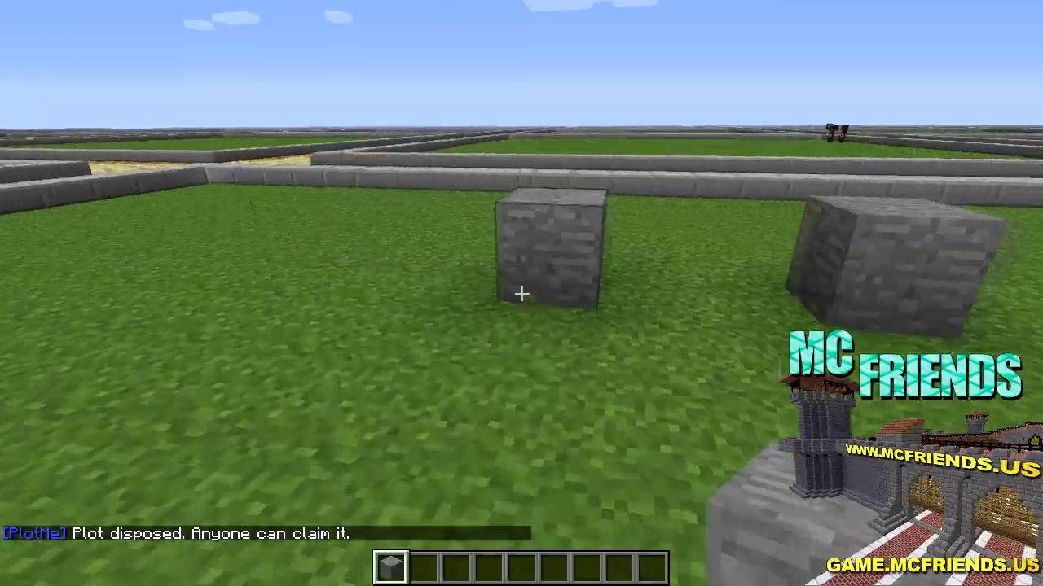
- Approach the two stone blocks on the disposed plot from the other side, and break them
key(w)
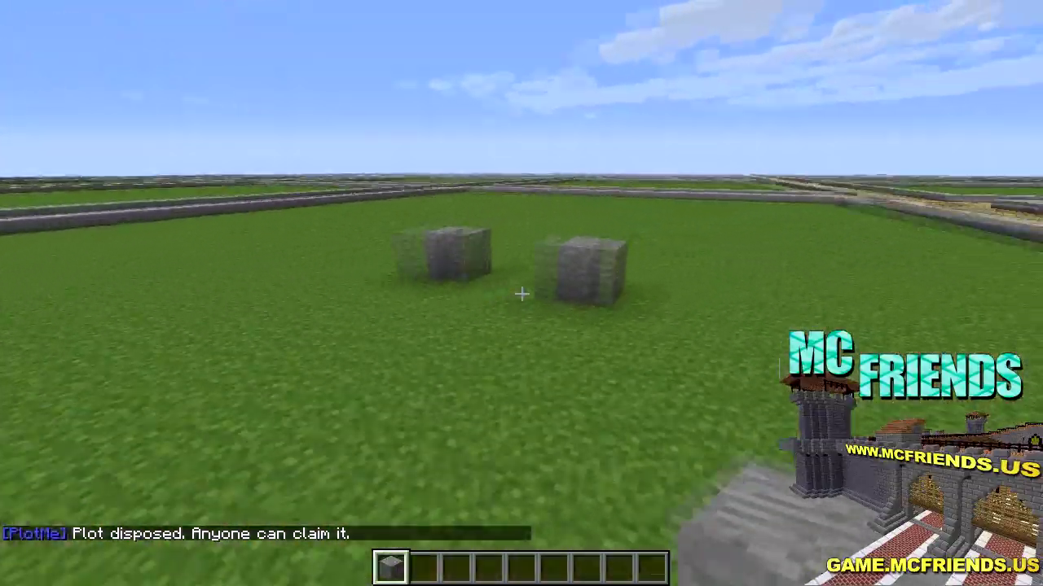
key(w)
click(521, 293)
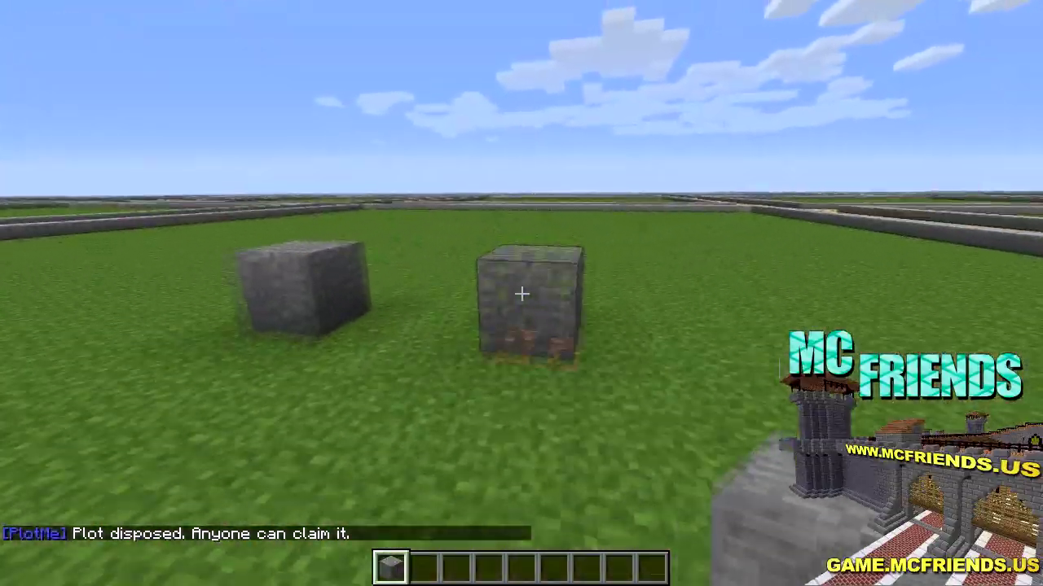
click(522, 294)
- Go along the road past the crossing to the edge of a plot, remove the player's operator status, and close the chat
key(w)
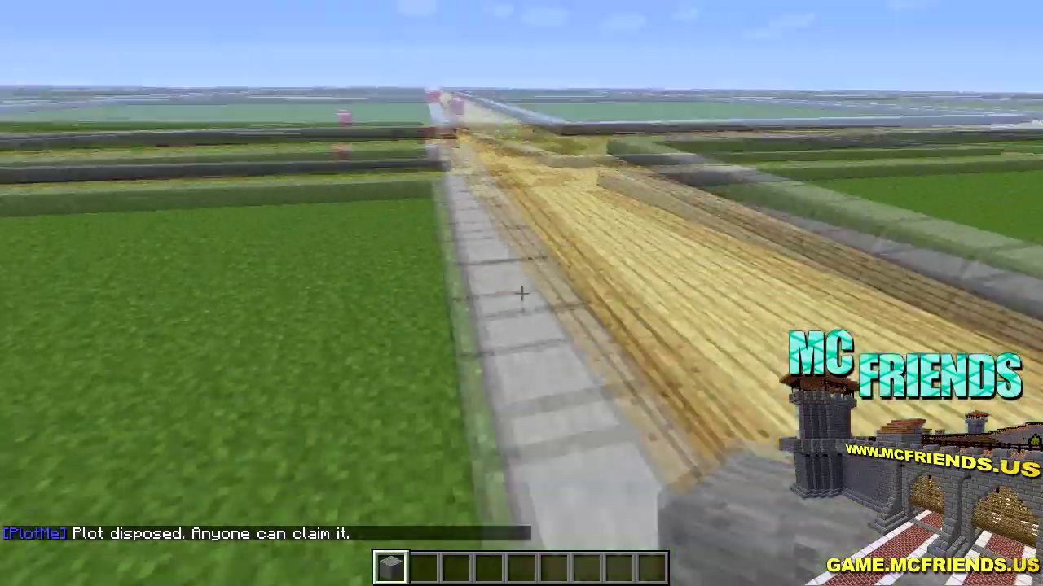
key(w)
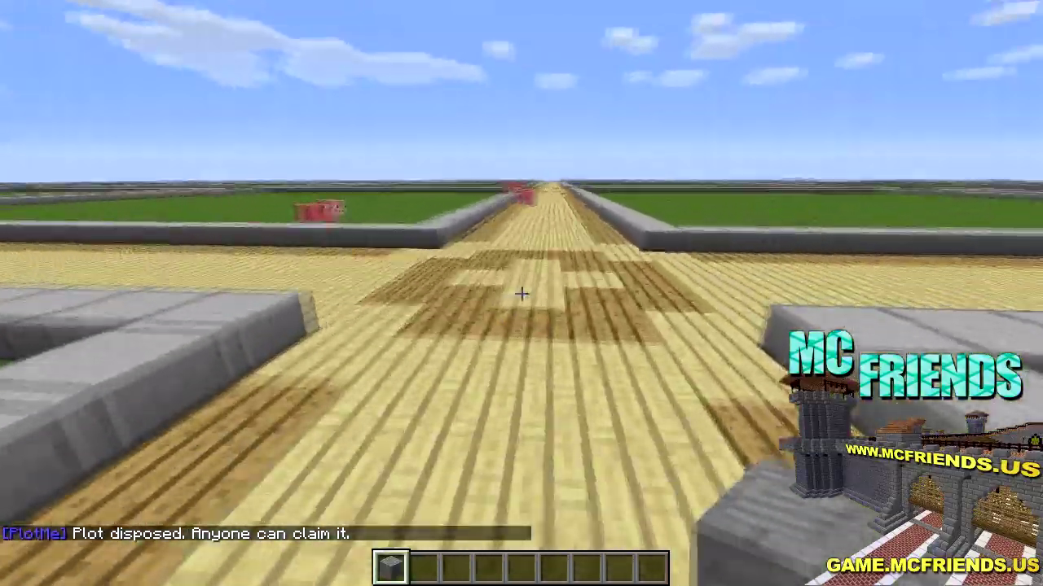
key(w)
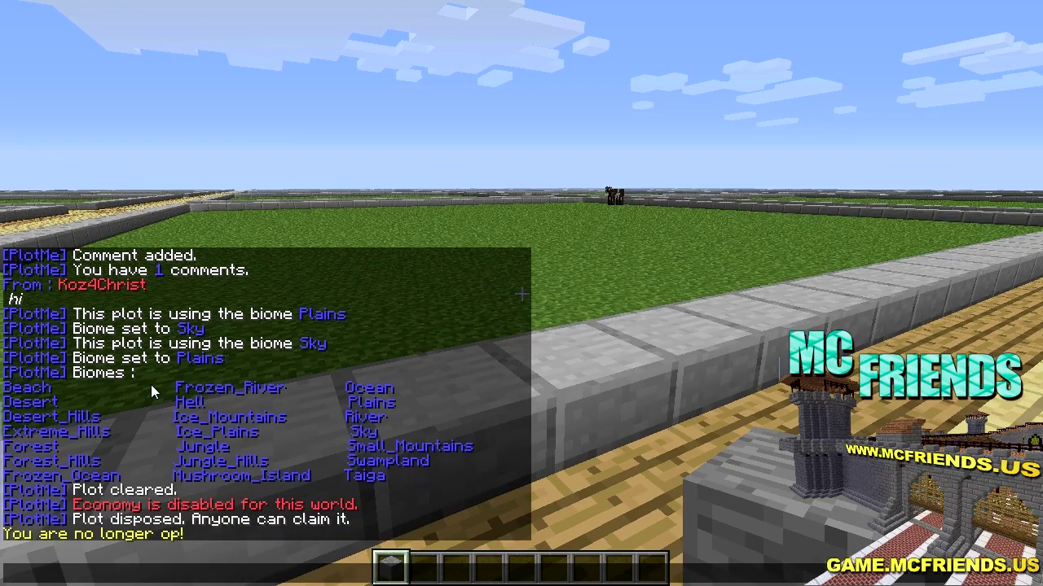
key(Escape)
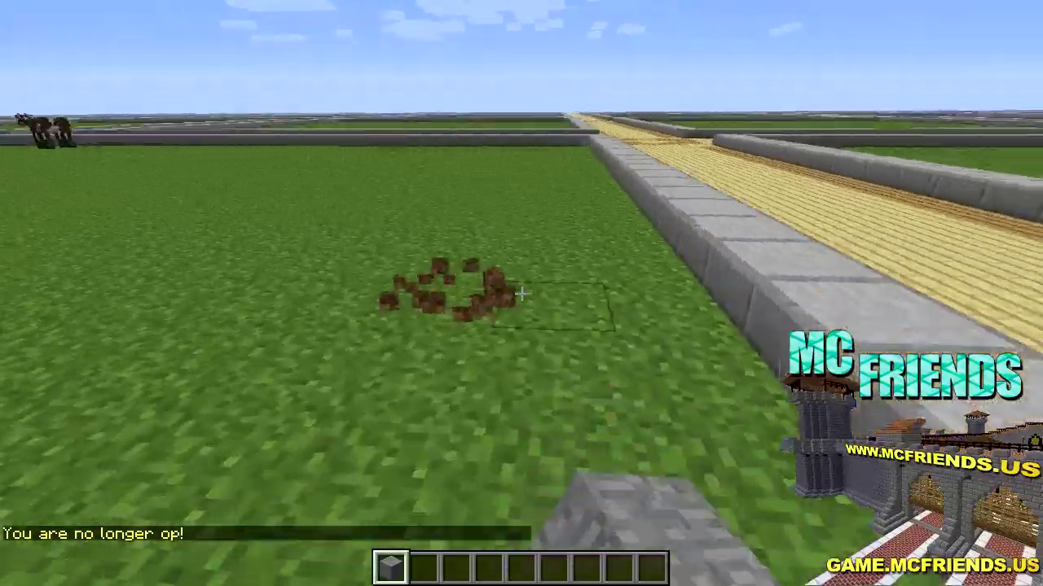
- Test building rights without operator status by digging up grass blocks on the plot beside the road
key(w)
click(522, 293)
click(521, 293)
click(522, 293)
click(521, 293)
click(522, 293)
key(w)
click(521, 293)
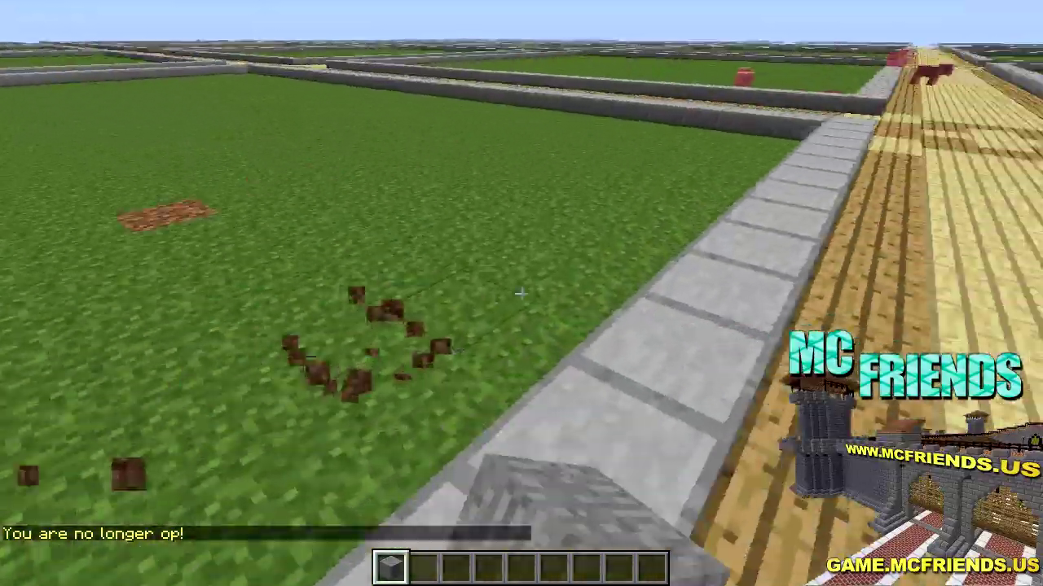
- Go to the plot with the pigs, dig up several grass blocks near its border, and place stone blocks in the holes
key(w)
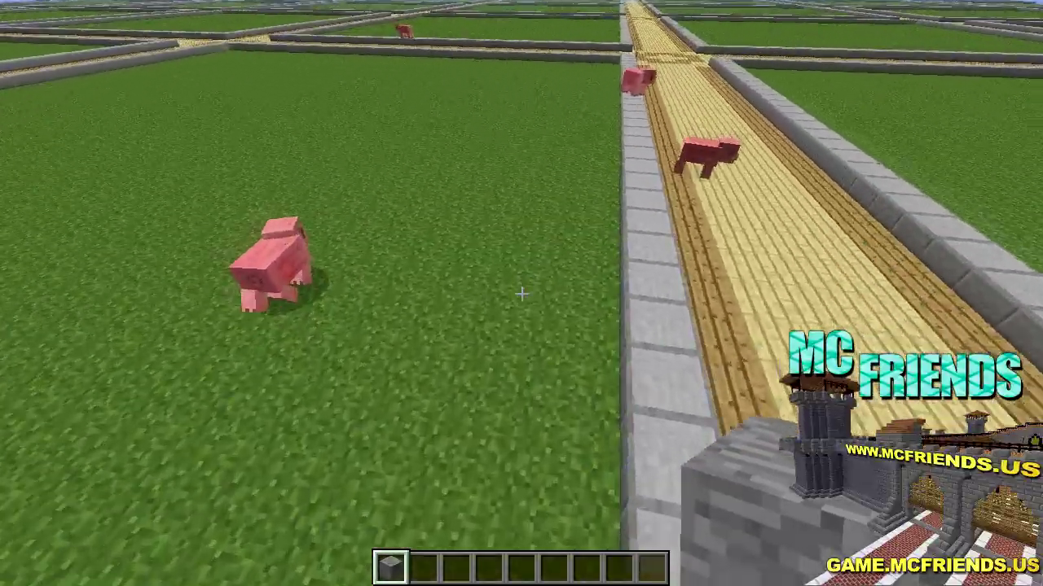
click(521, 293)
click(521, 293)
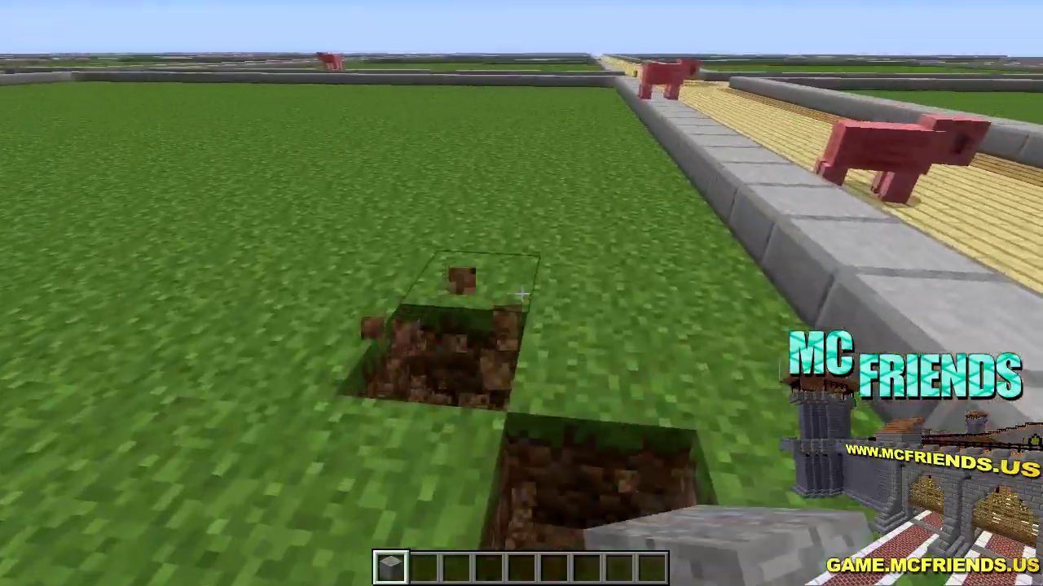
click(521, 293)
click(522, 293)
right_click(521, 293)
right_click(522, 293)
right_click(521, 293)
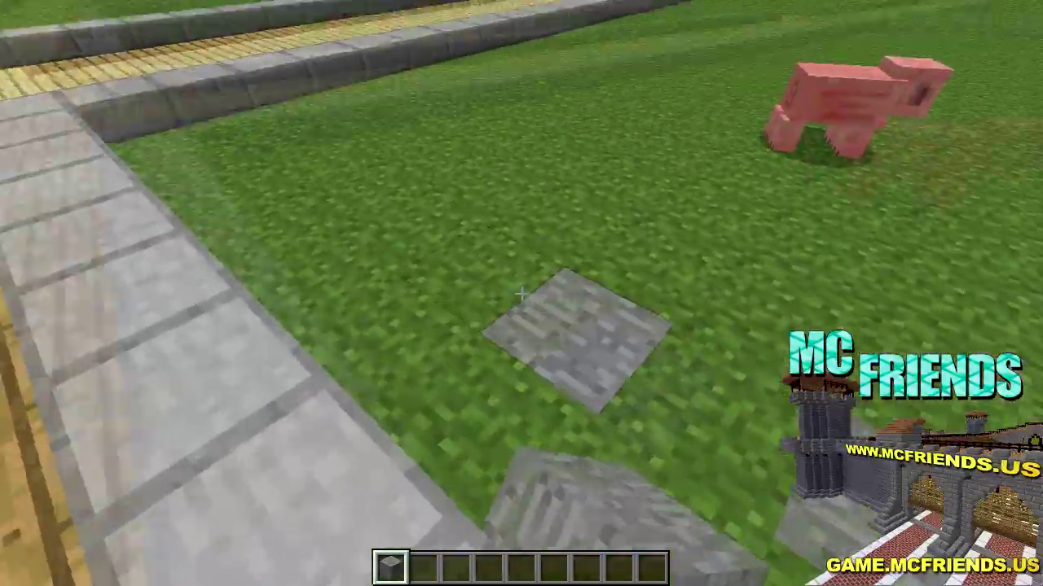
- Move to the road crossing with an empty hand, write the example command /plotme deny playername in the chat, and discard it without sending
key(w)
scroll(521, 293, down, 1)
key(w)
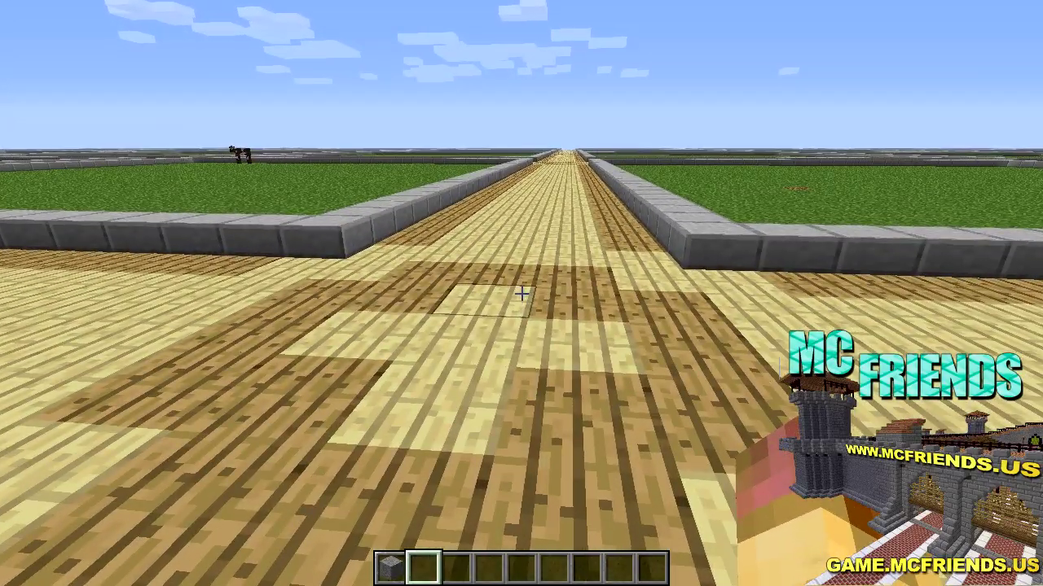
key(w)
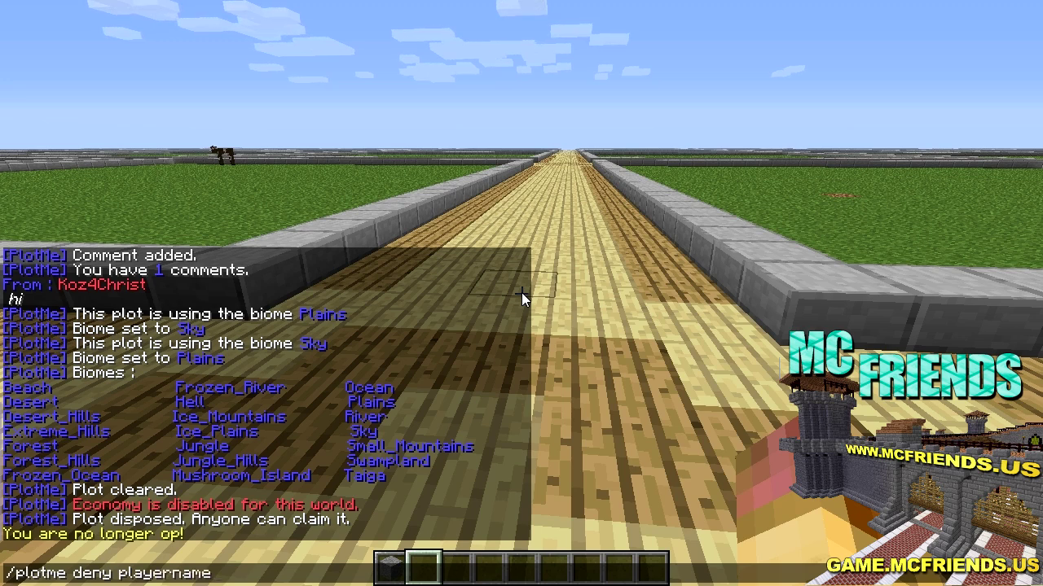
key(Escape)
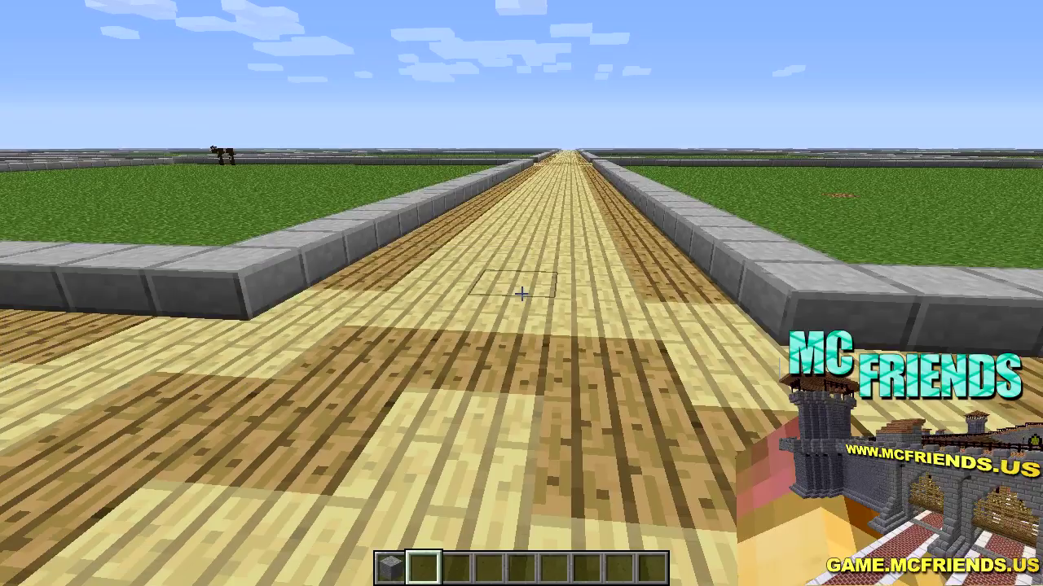
- Fly up over the road, and look around at the neighbouring plots
key(w)
key(space)
key(space)
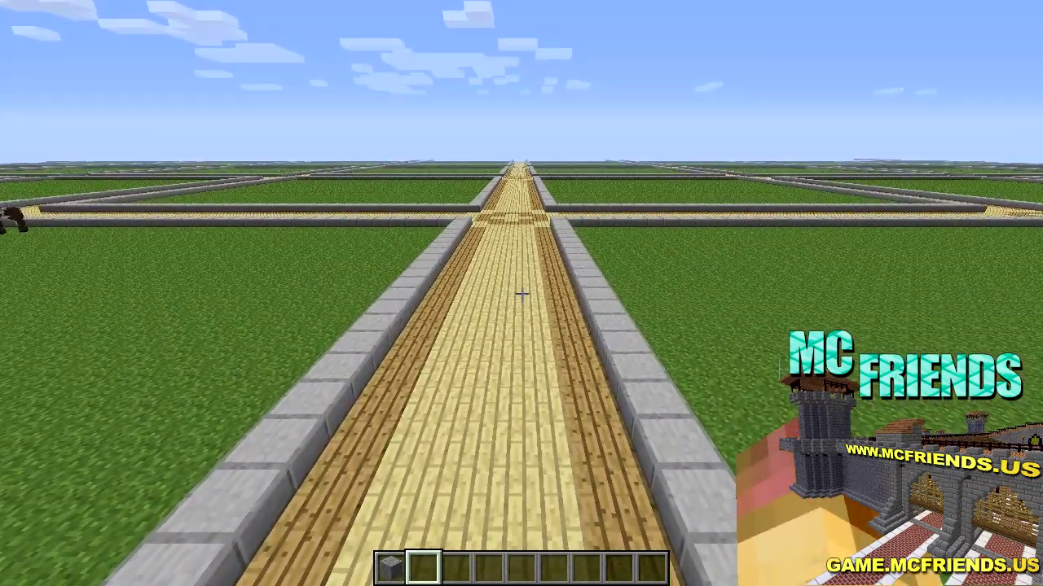
mouse_move(522, 293)
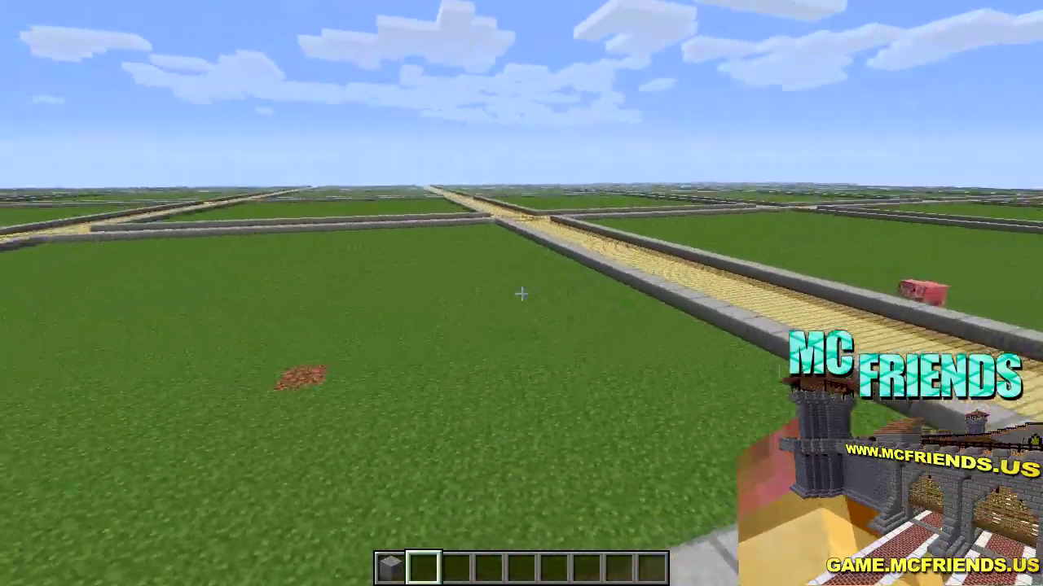